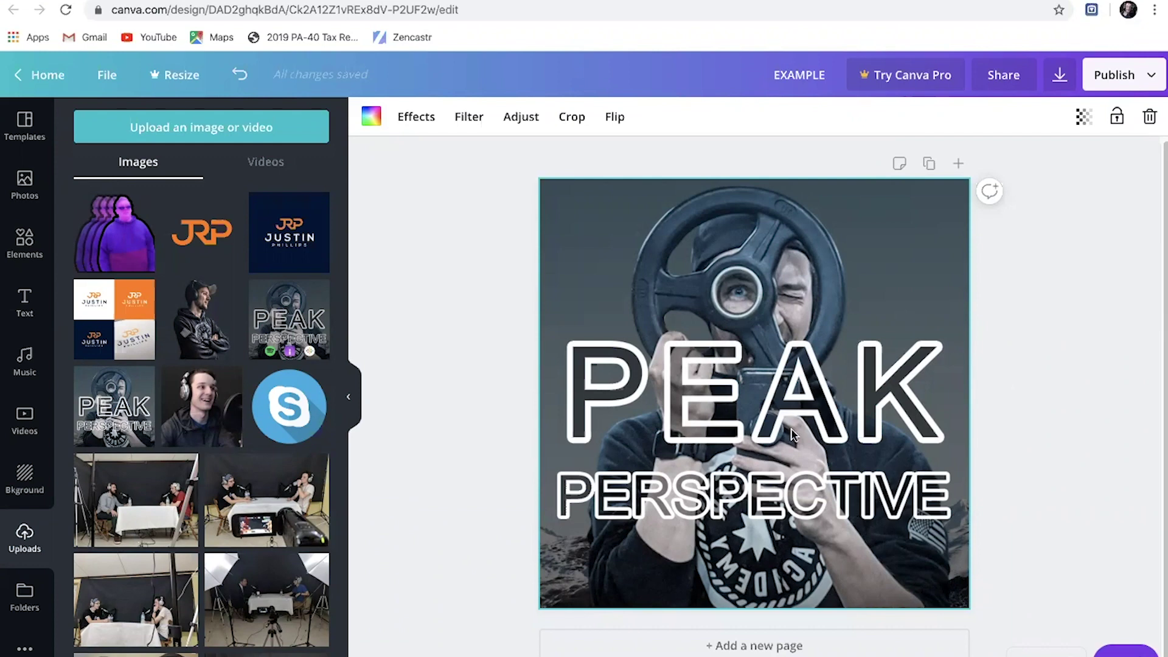
- Scroll down the Canva home page after leaving the PEAK PERSPECTIVE design
scroll(1042, 358, down, 1)
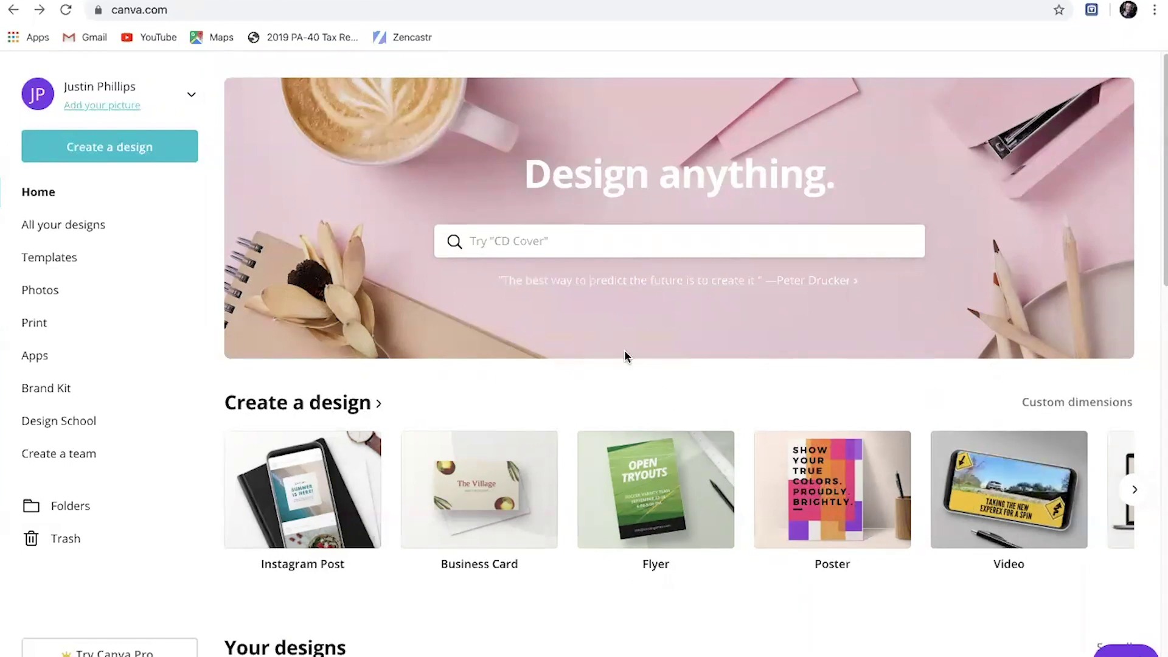
- Enter custom dimensions of 3000 px width and 3000 px height for a new design
click(1088, 411)
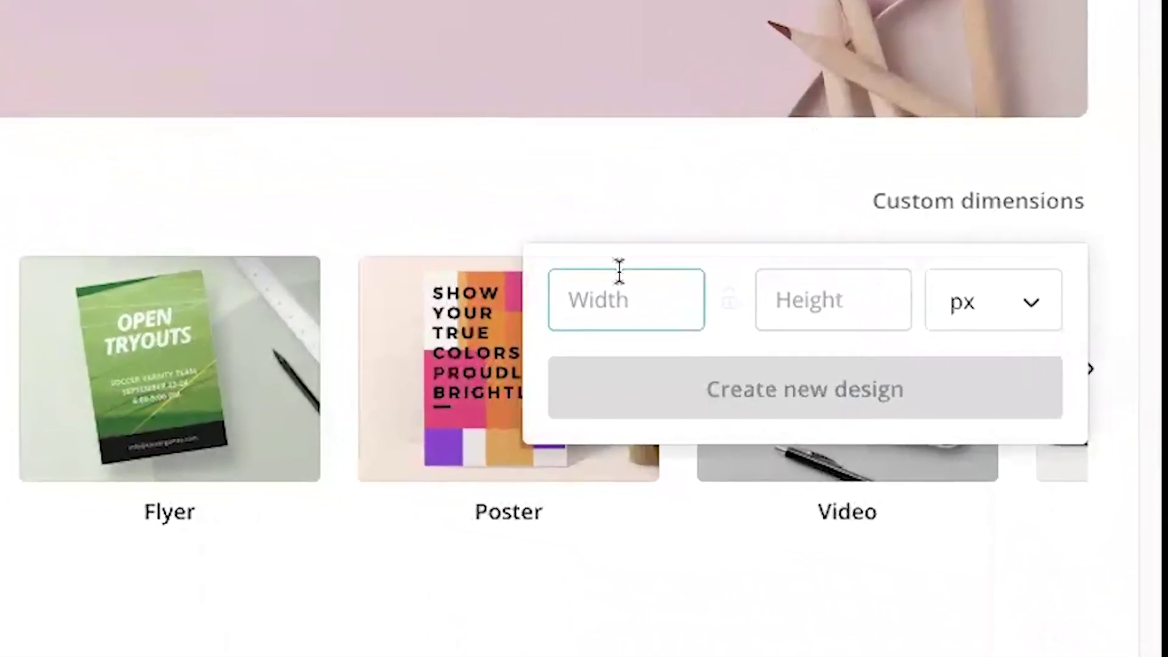
text(3000)
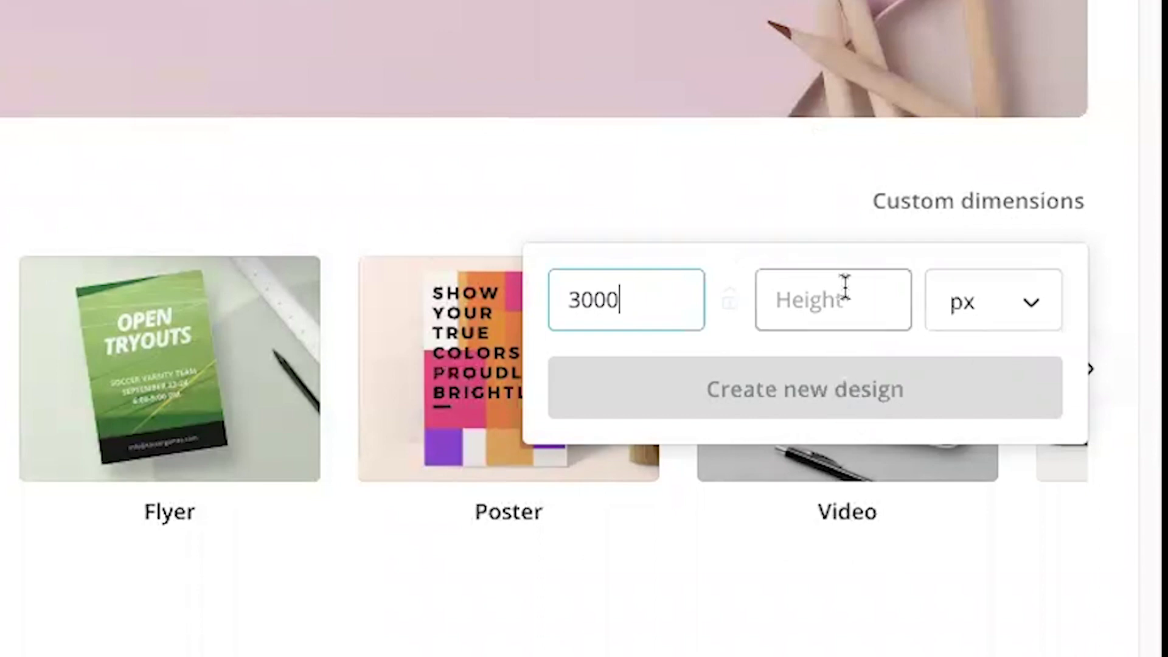
click(845, 286)
text(3000)
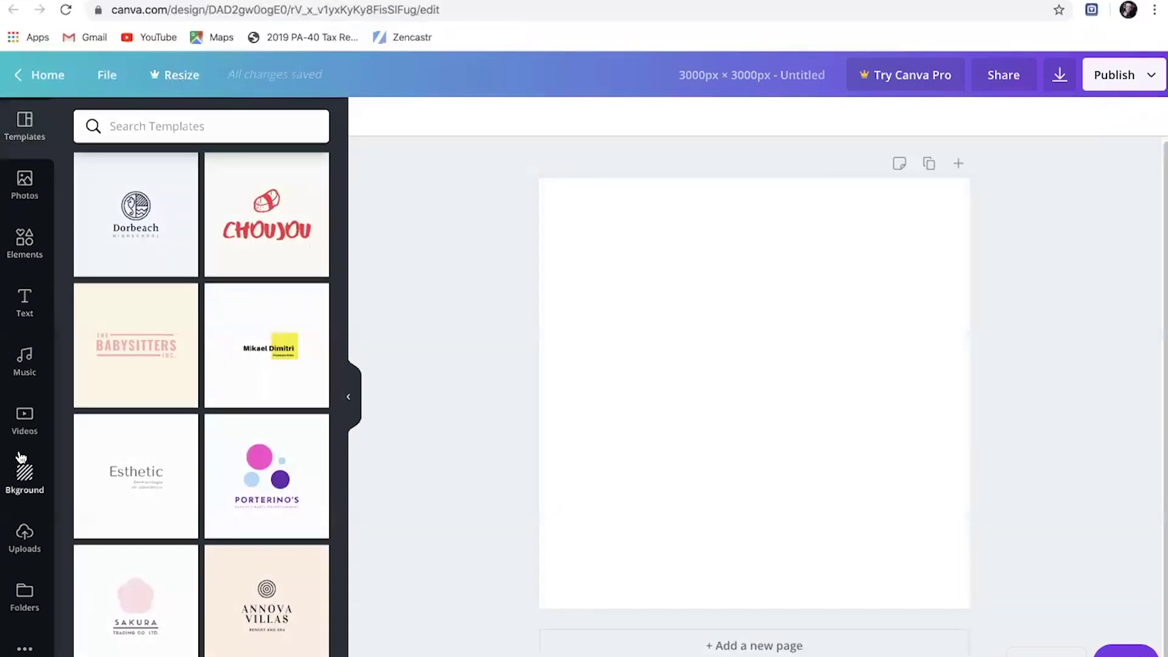
- Try the galaxy and grey geometric images from the background choices
click(24, 481)
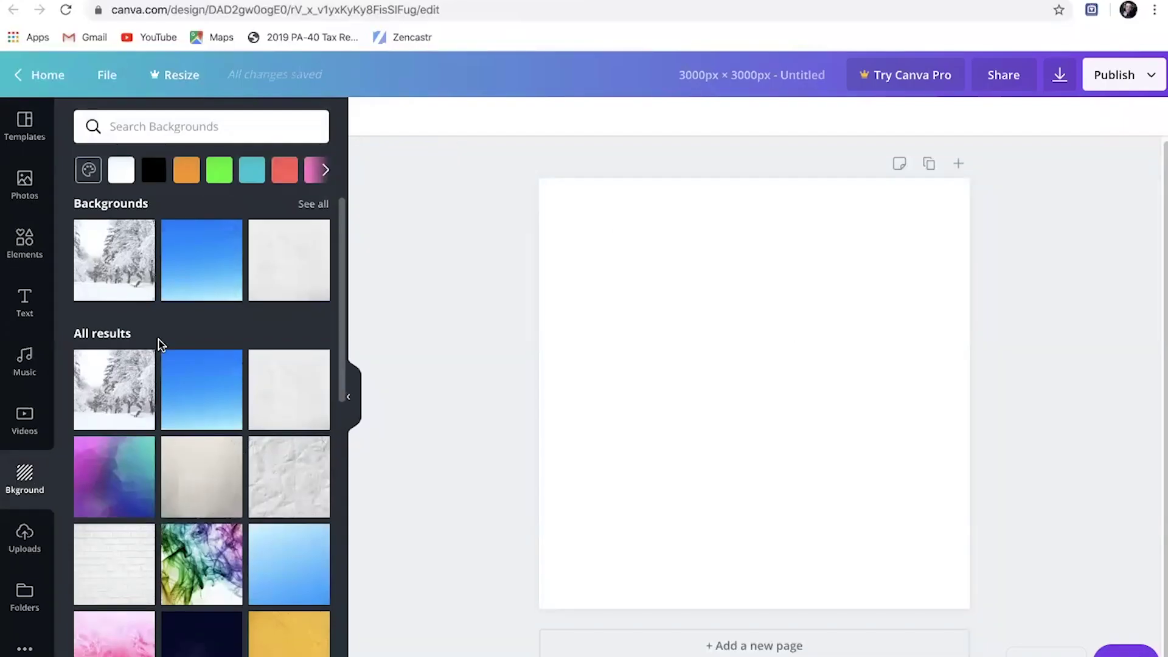
scroll(190, 380, down, 10)
scroll(192, 390, down, 10)
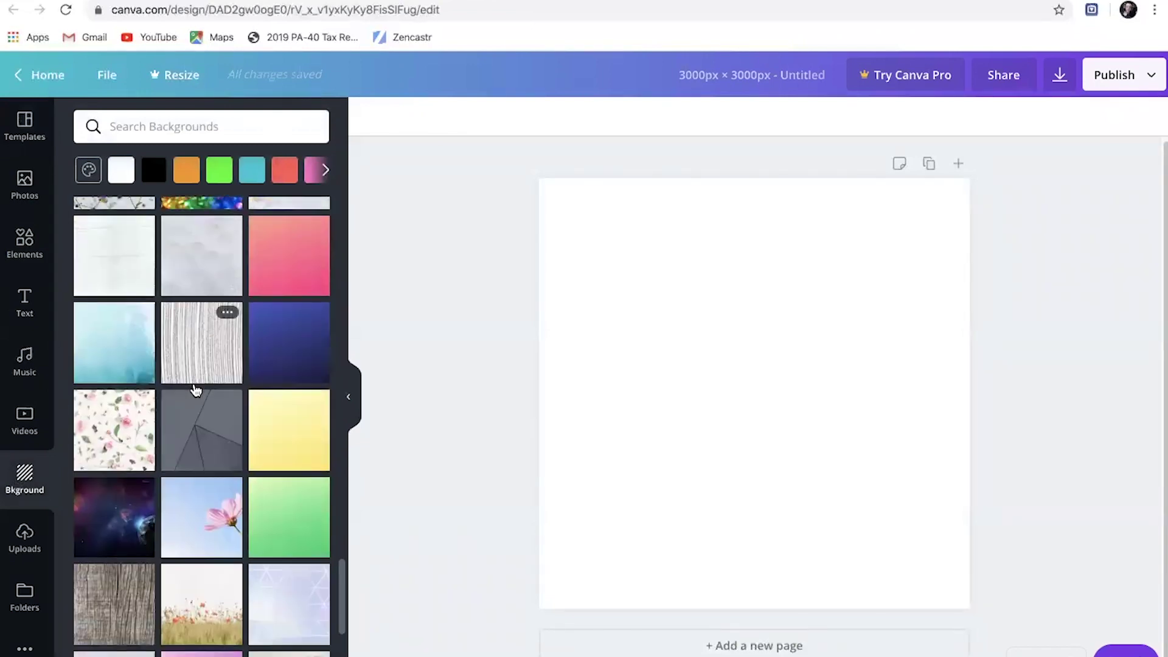
click(117, 531)
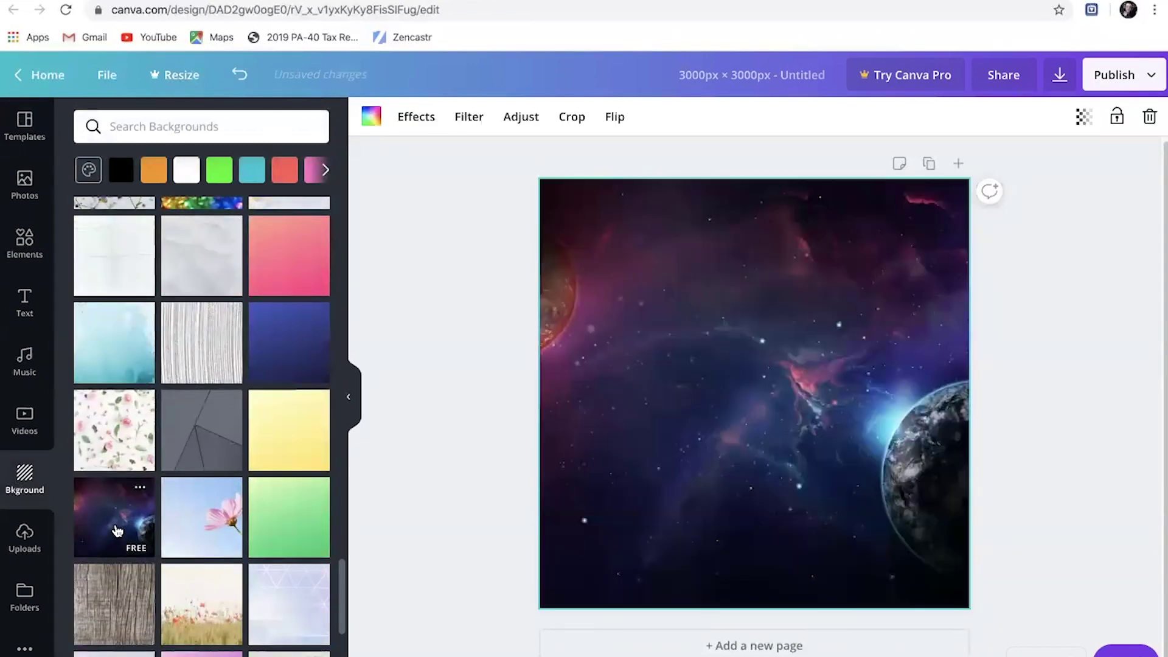
click(196, 418)
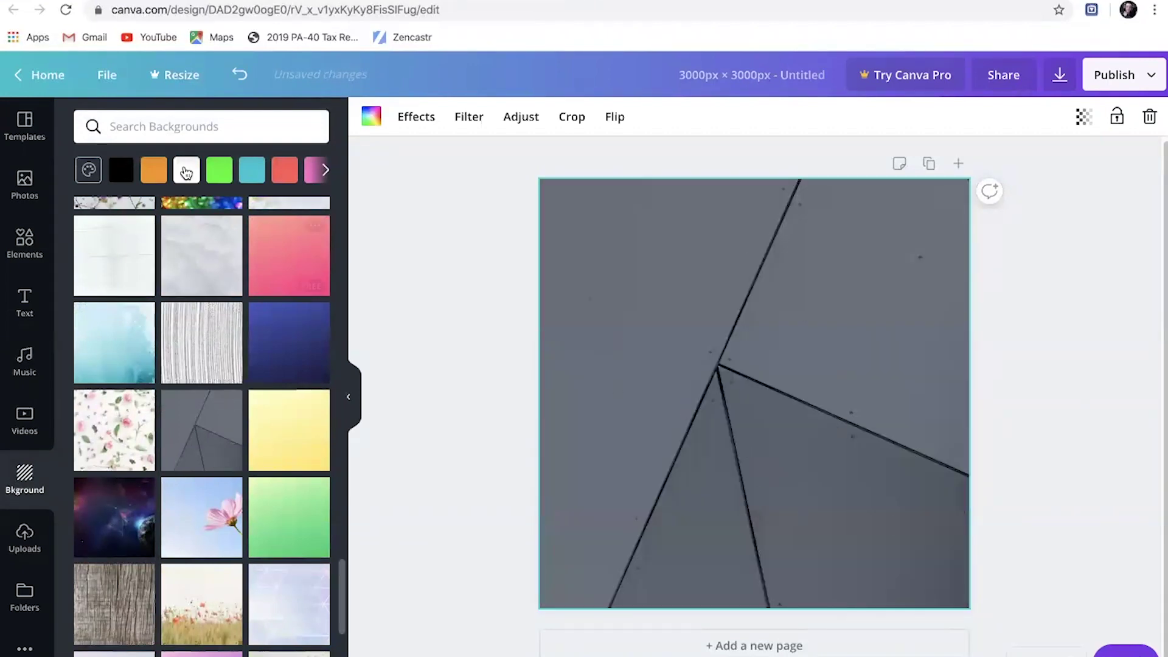
- Search backgrounds for 'MOUNTAIN' and apply the snowy mountain photo
click(175, 118)
text(MOUNTAIN)
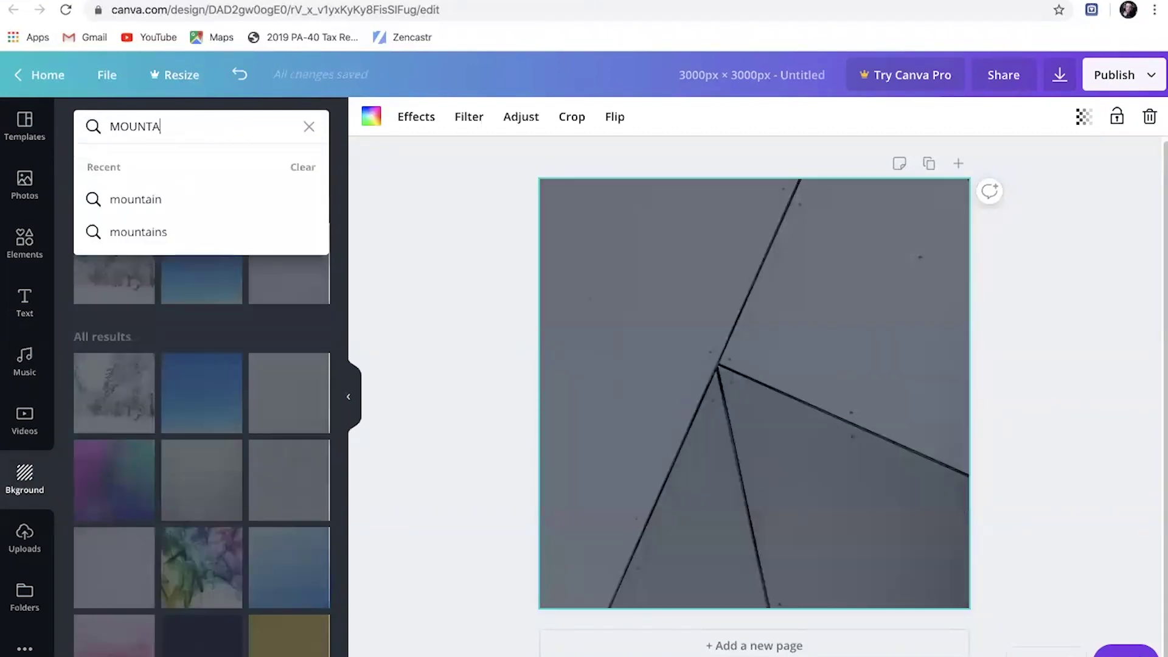
key(Return)
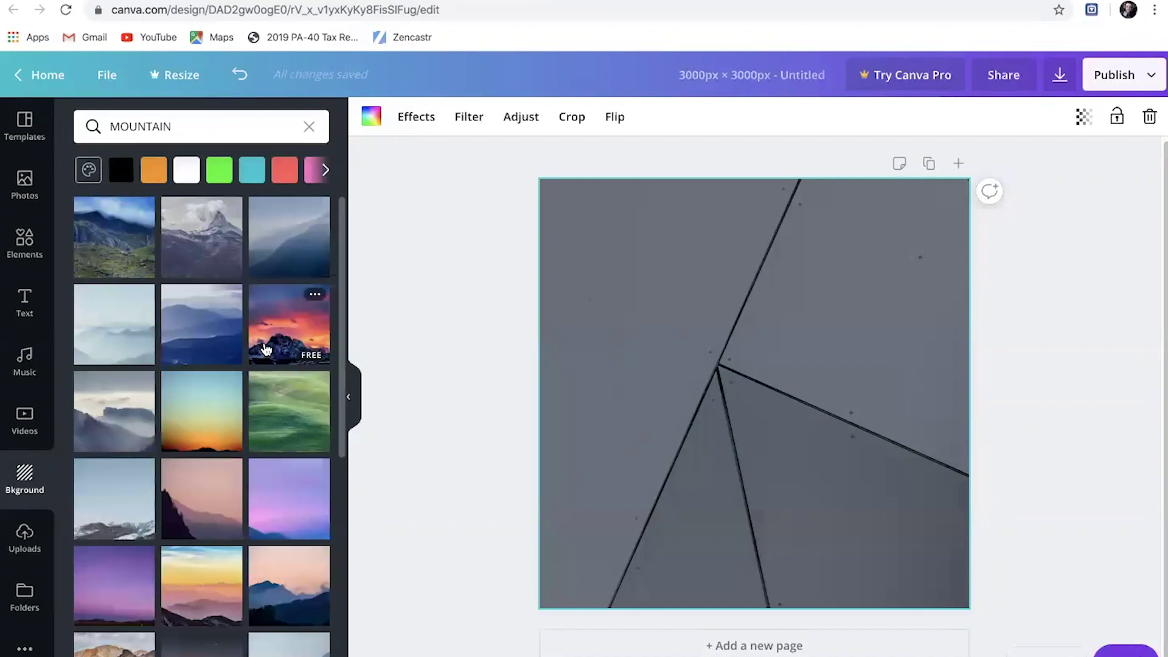
scroll(177, 317, down, 1)
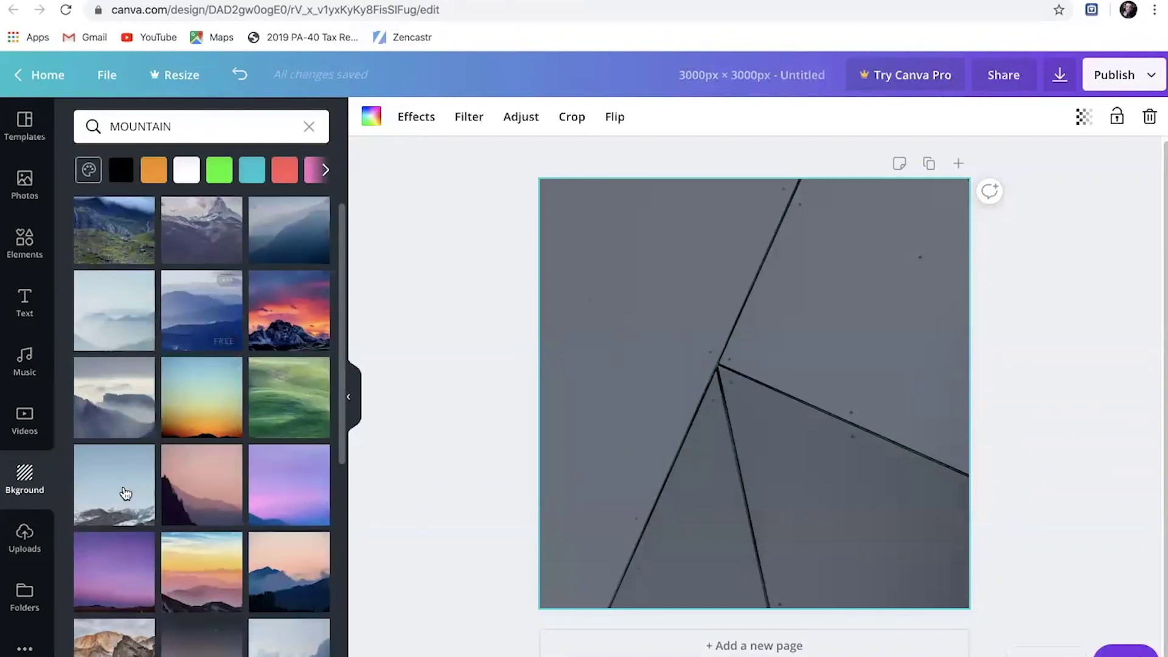
click(123, 488)
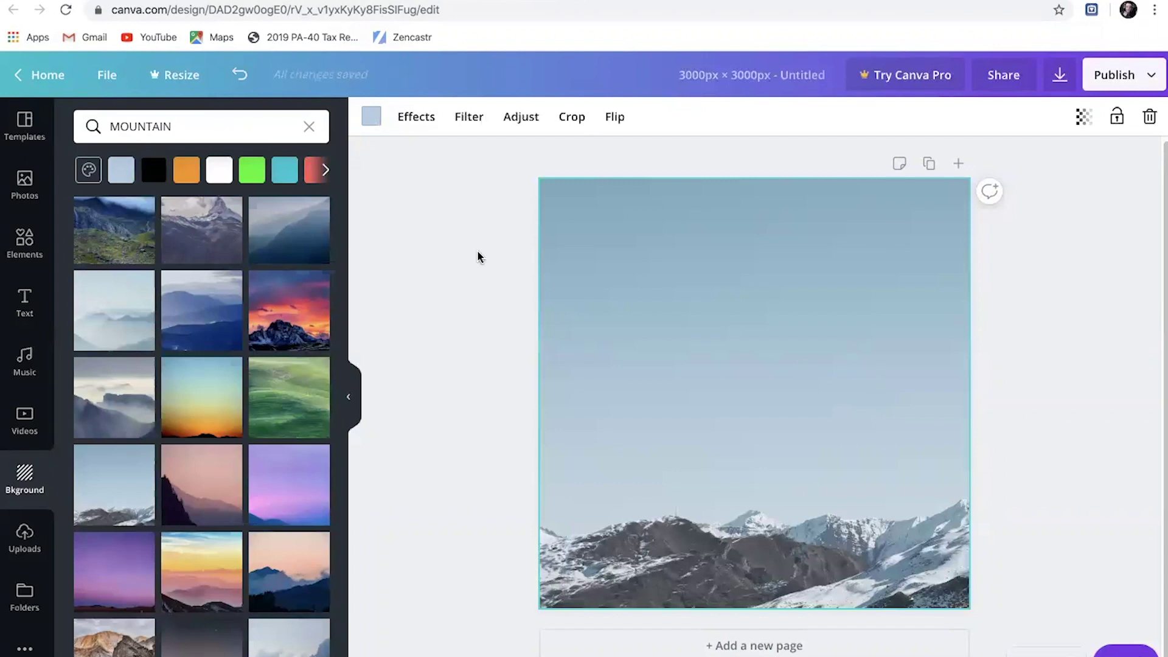
- Set the background colour behind the mountain photo to black
click(373, 117)
click(99, 378)
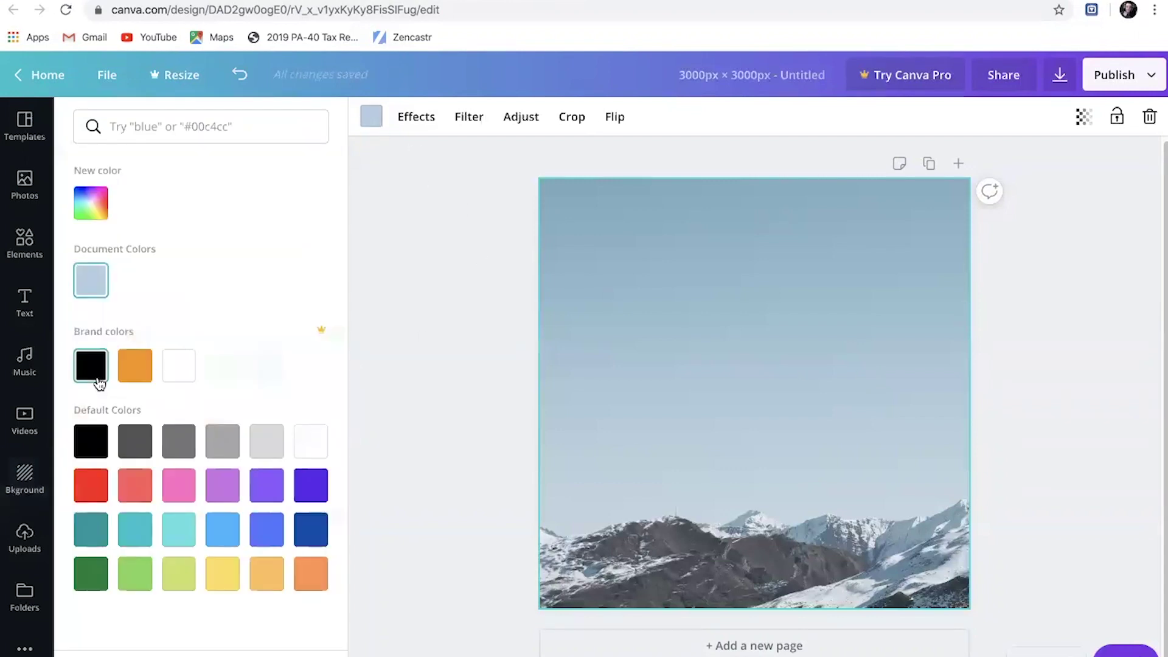
click(818, 372)
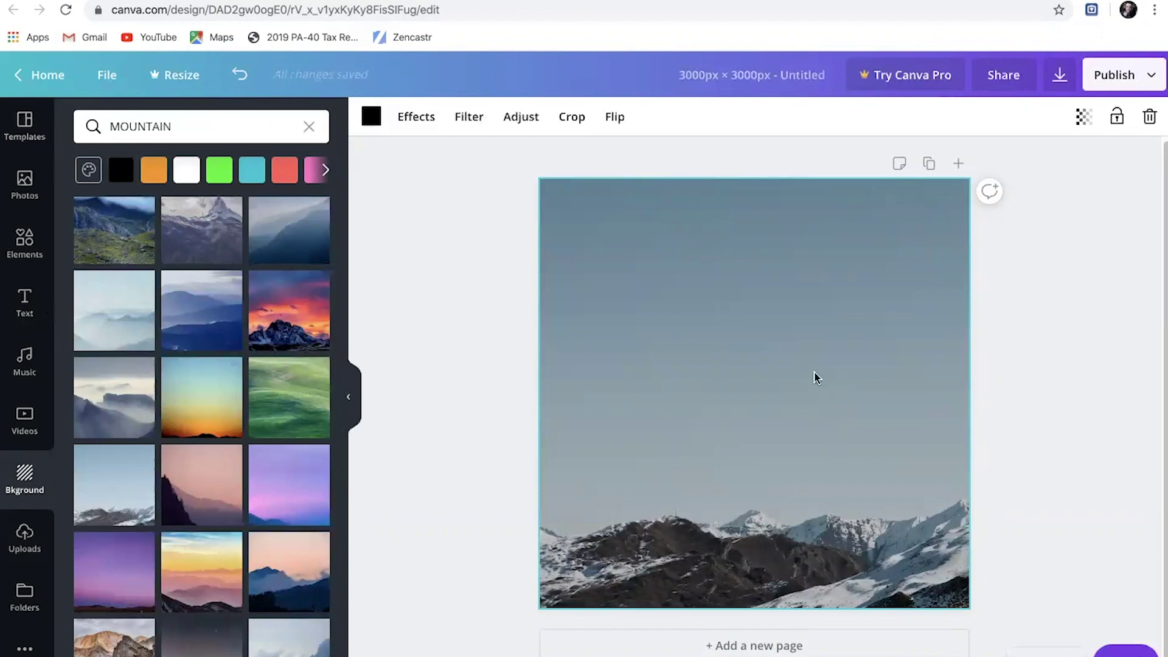
- Set the mountain photo's transparency to about 61 to darken it
click(1083, 116)
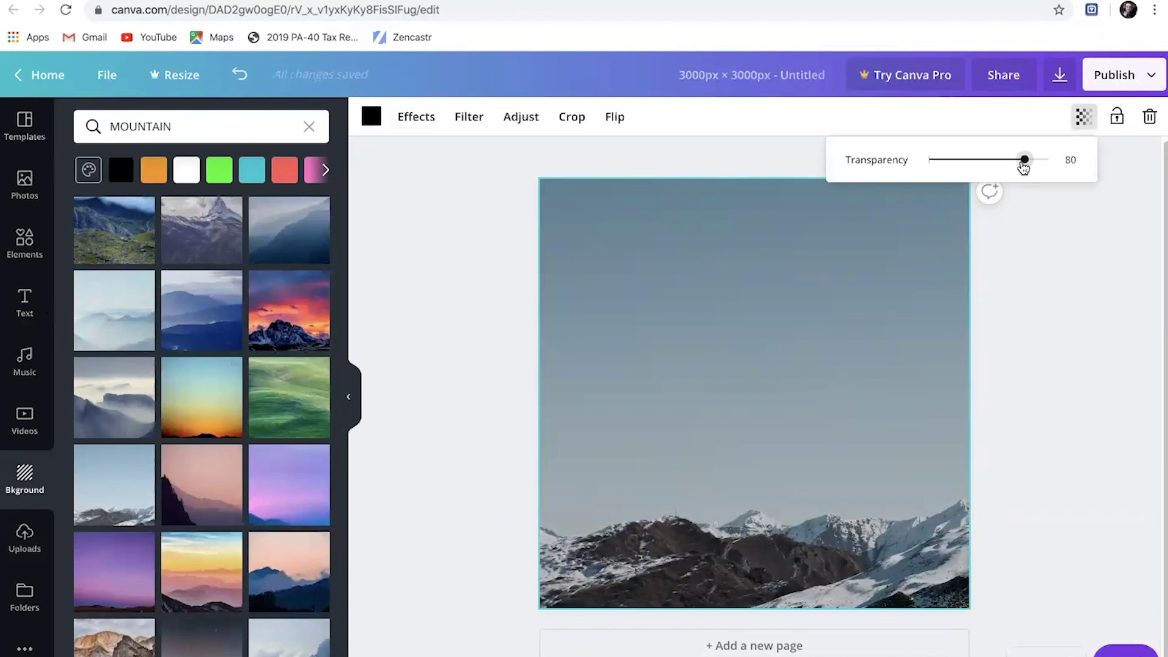
click(1020, 160)
mouse_move(1020, 164)
mouse_down()
mouse_move(988, 162)
mouse_move(999, 161)
mouse_up()
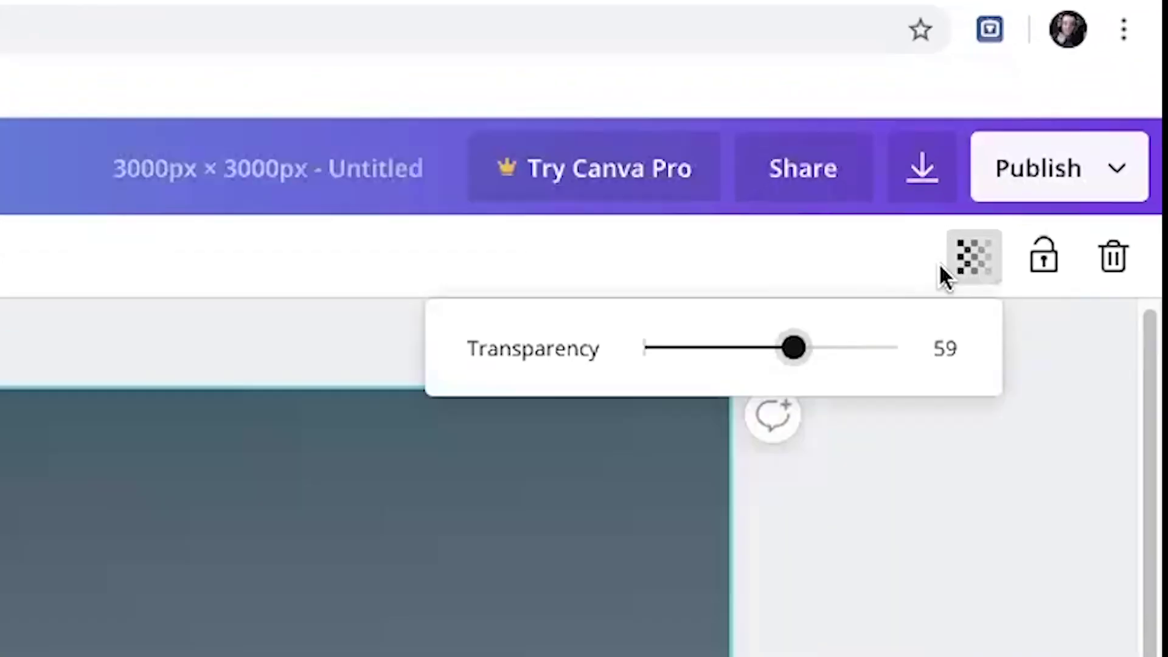
drag(793, 348, 645, 350)
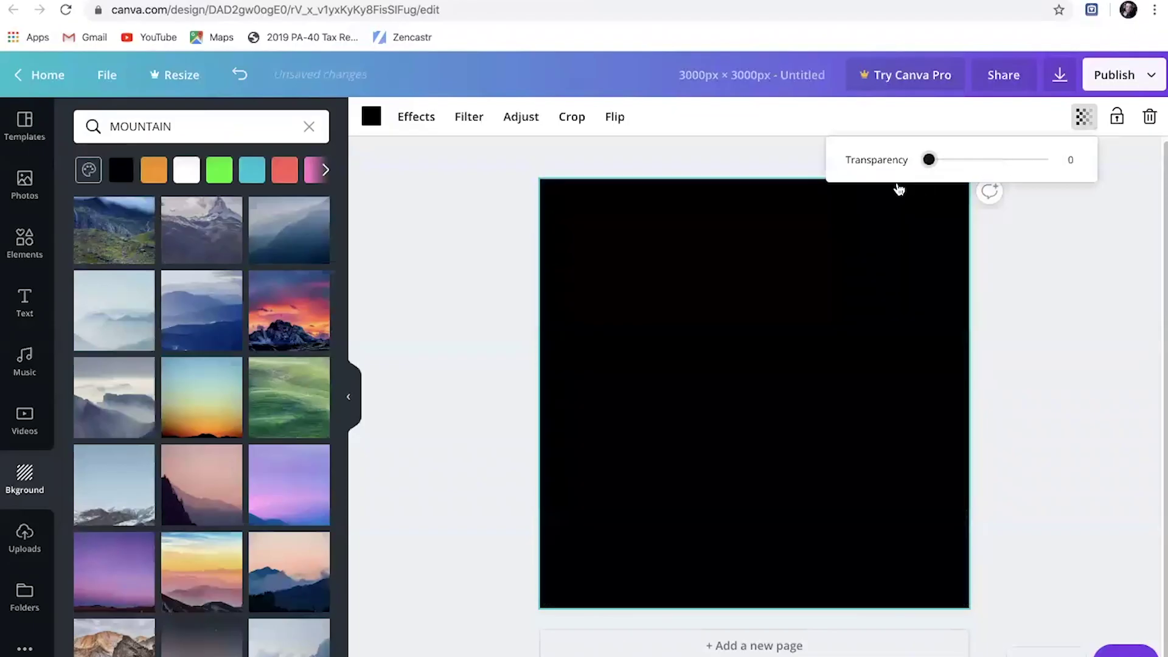
drag(929, 160, 1003, 163)
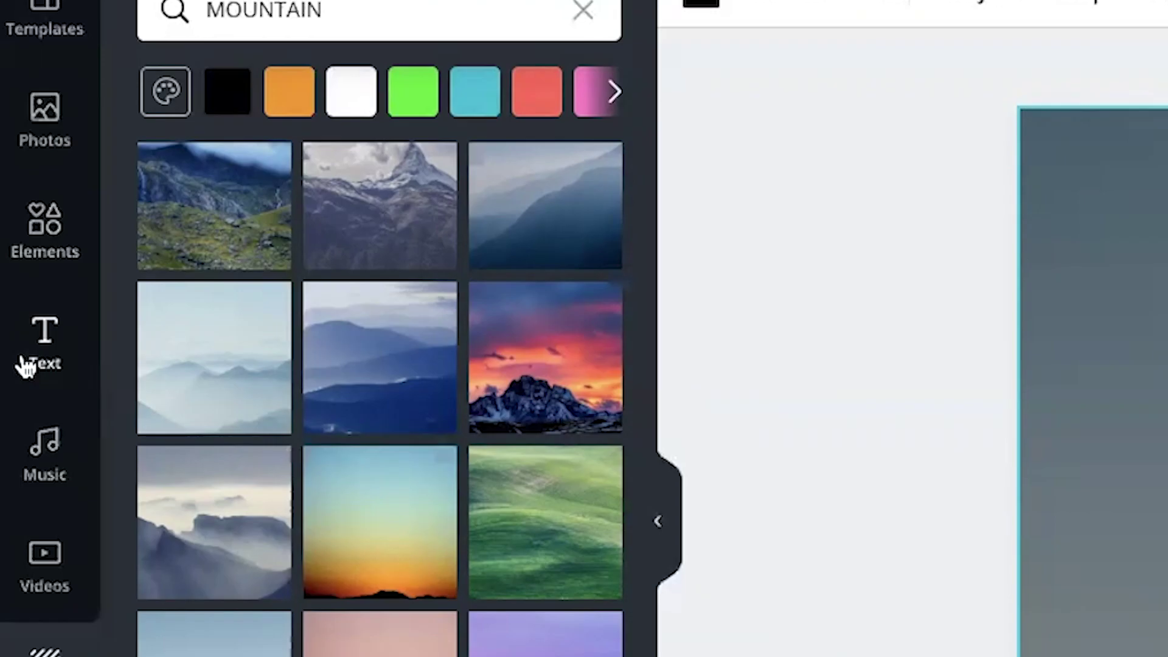
- Add heading text boxes for the title and widen the box to fit
click(20, 320)
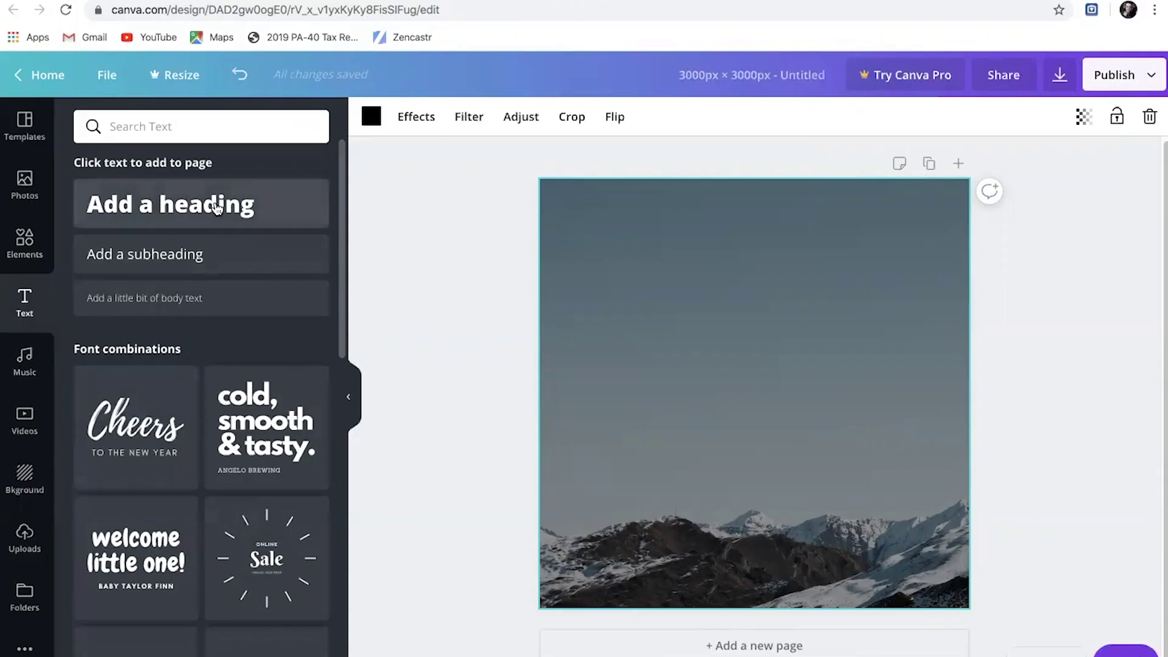
click(217, 207)
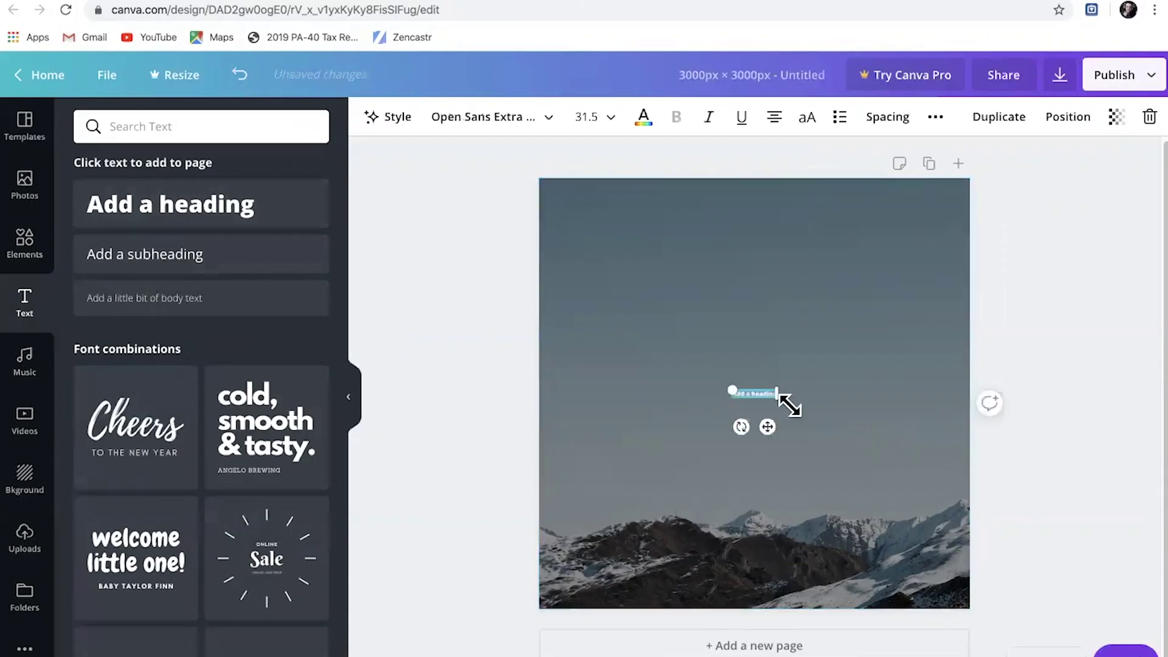
click(271, 222)
text(TAKE A)
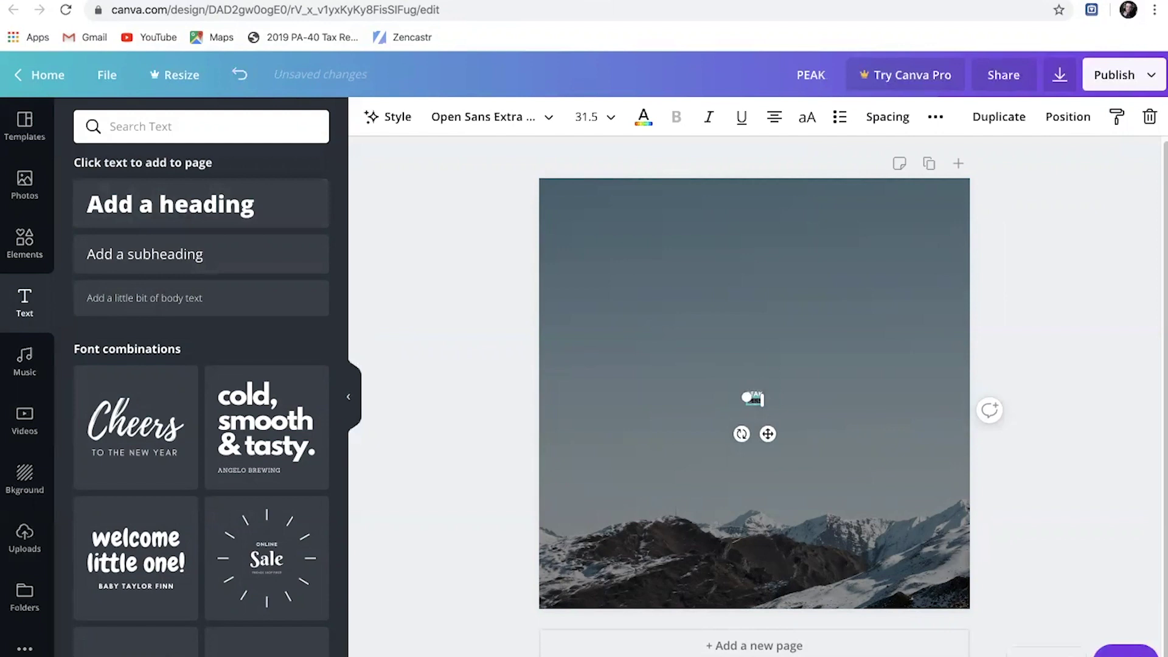
text( PEEIVE)
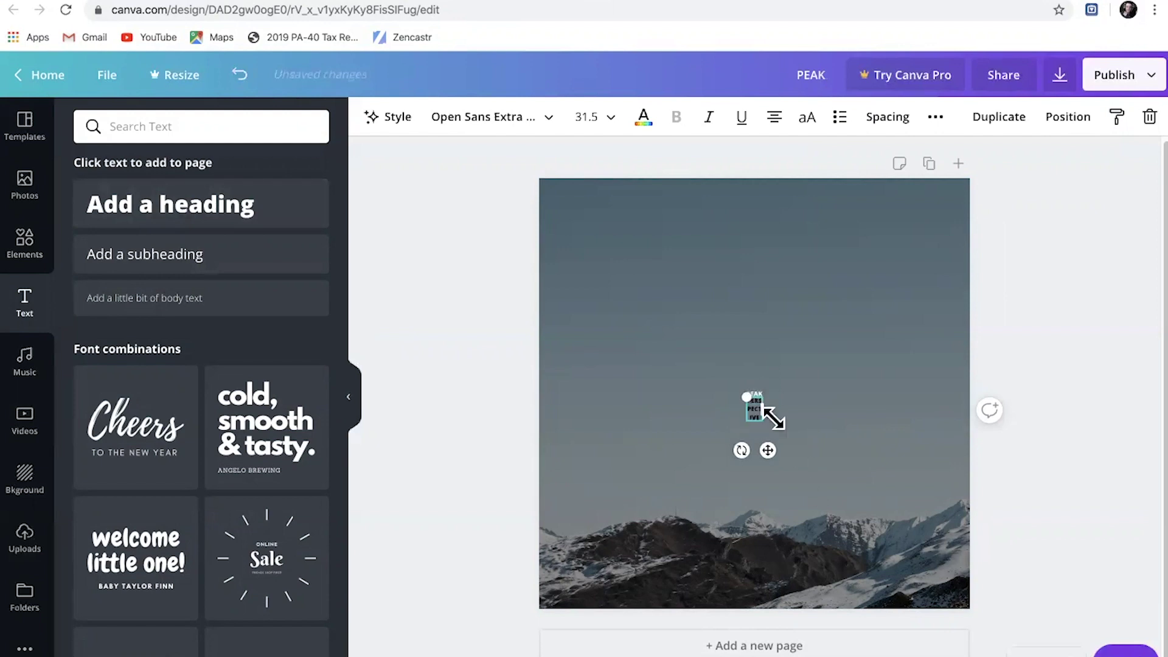
drag(766, 408, 566, 289)
click(827, 387)
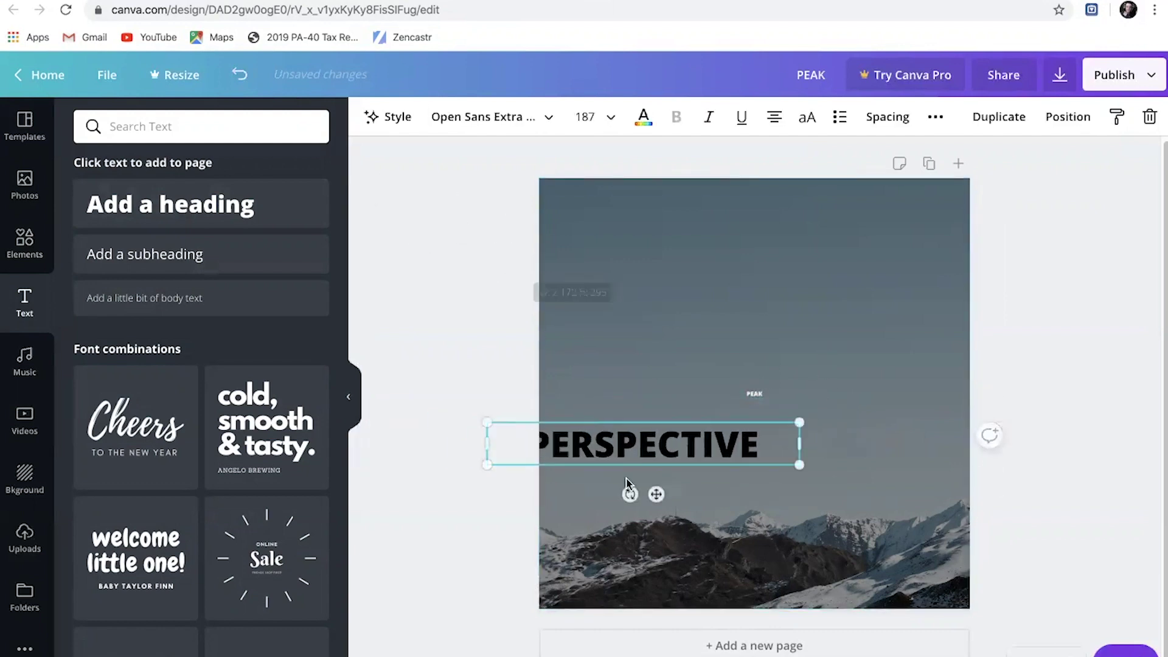
- Centre the PERSPECTIVE text on the page and make it white
drag(584, 437, 686, 442)
double_click(690, 442)
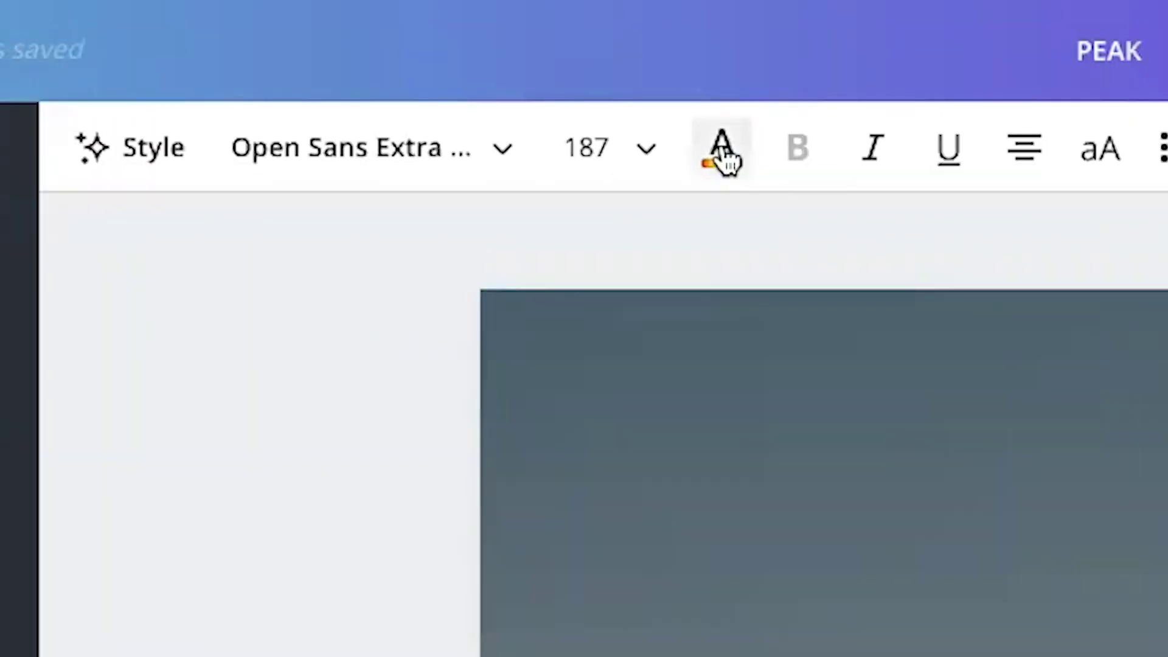
click(645, 119)
click(144, 286)
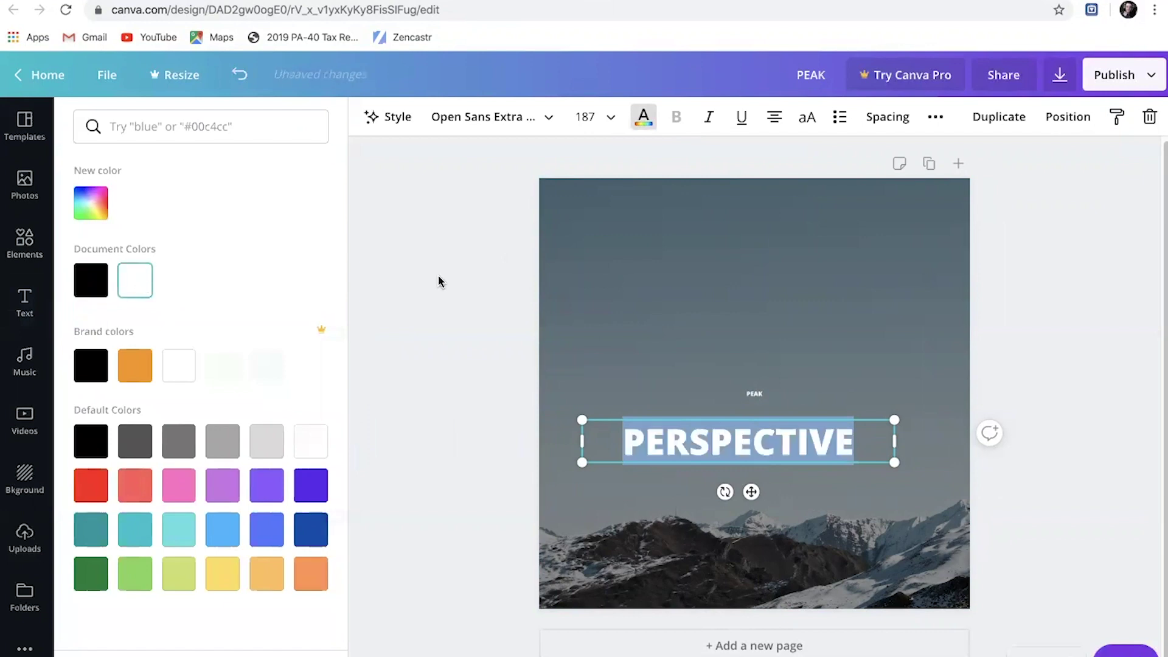
click(844, 423)
- Enlarge PEAK to size 460 and stack it centred above PERSPECTIVE
click(755, 393)
drag(747, 389, 548, 252)
drag(660, 352, 744, 374)
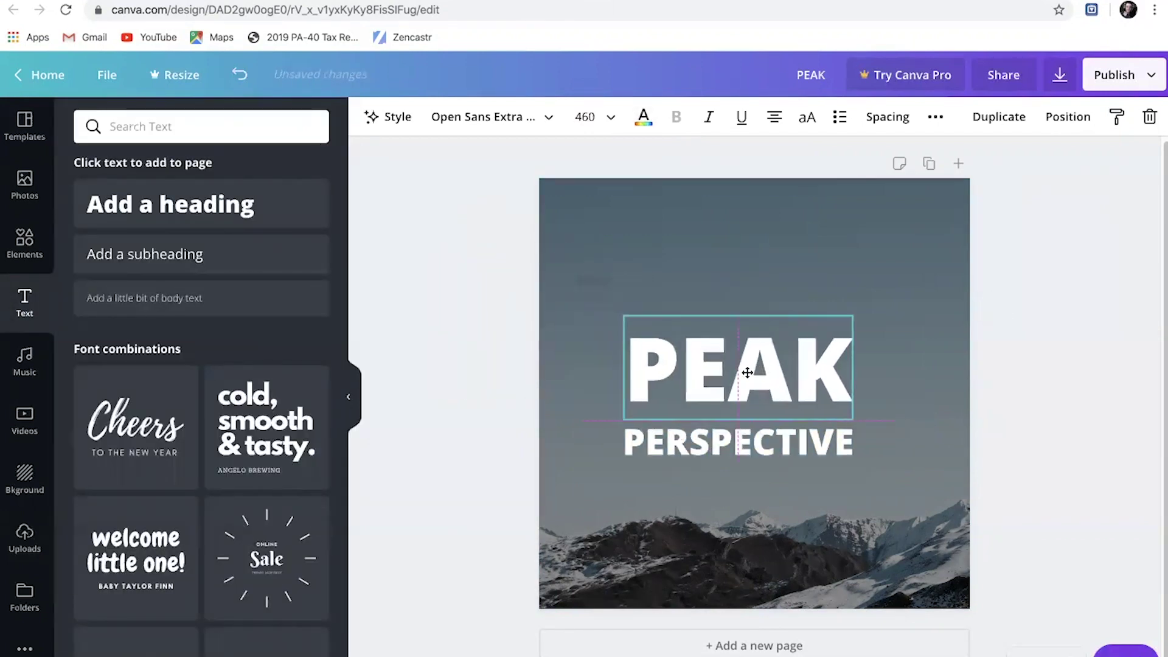
drag(756, 438, 756, 424)
click(767, 392)
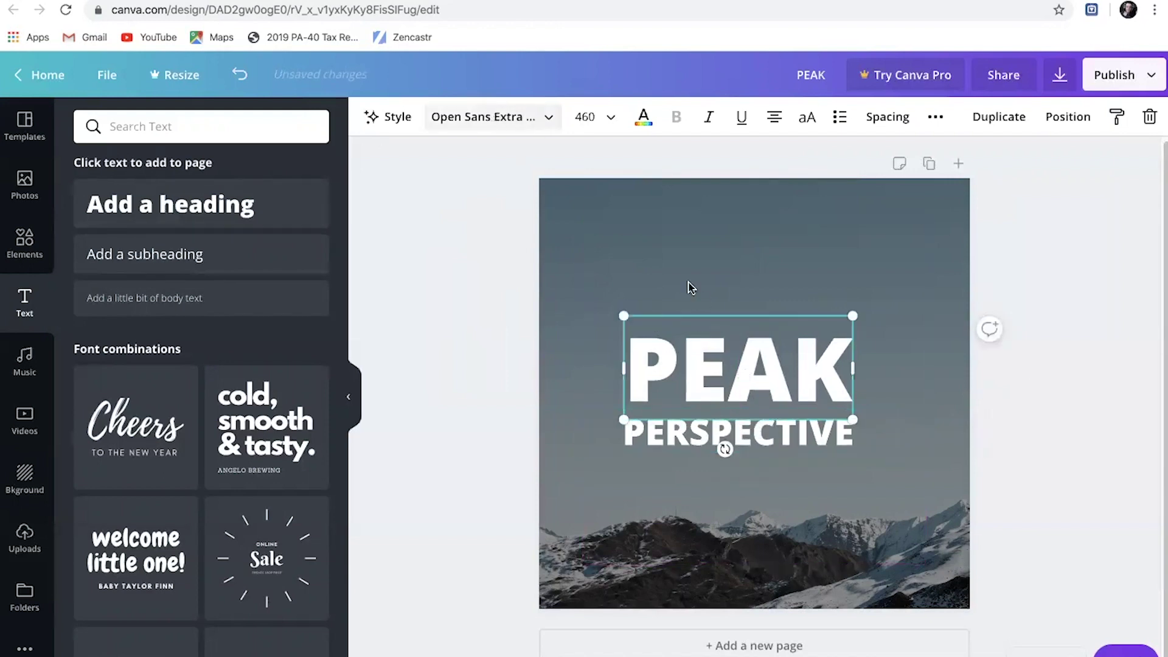
click(491, 116)
- Apply the Hussar Ekologiczy font to PEAK and to PERSPECTIVE
text(HUSSAR)
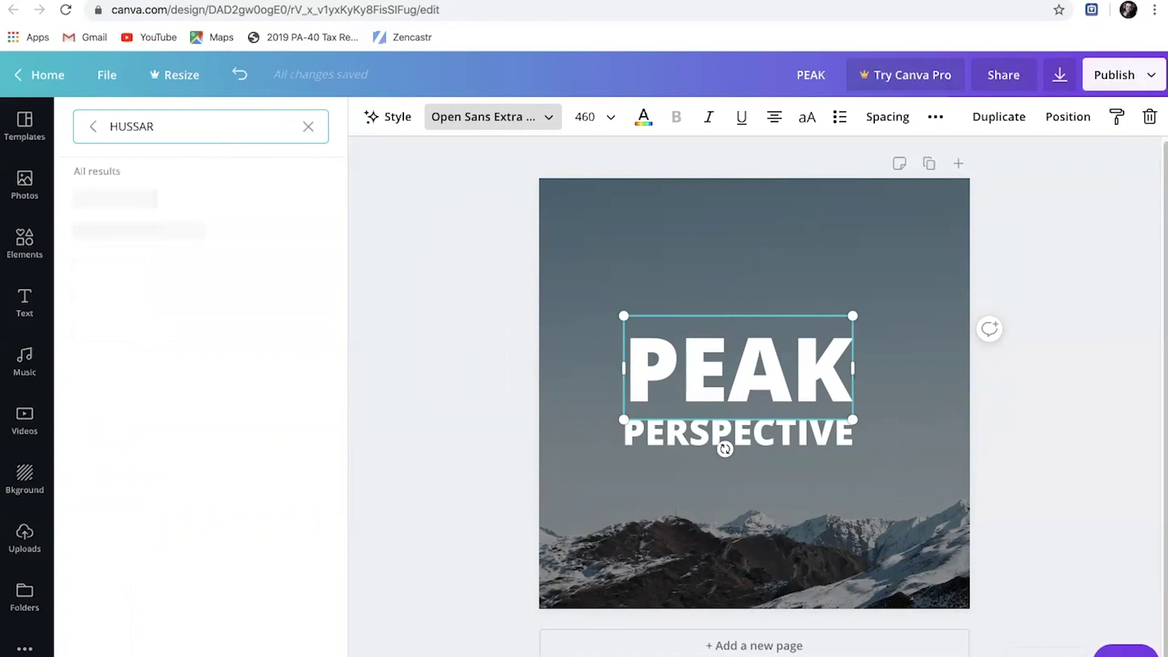
click(137, 240)
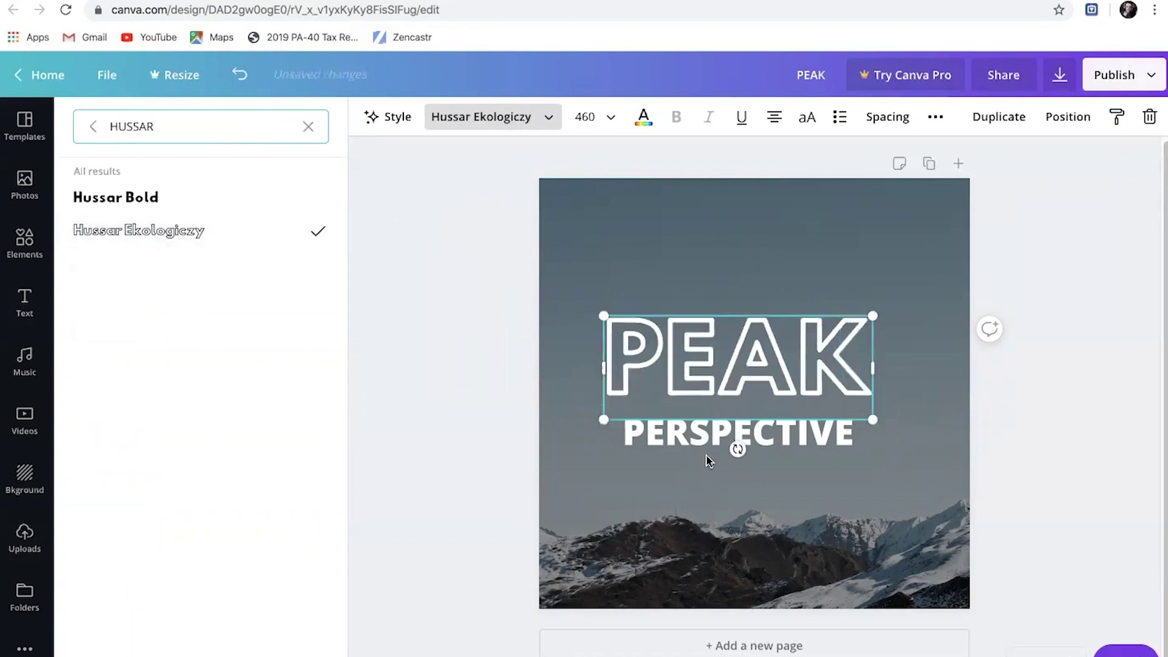
click(607, 440)
double_click(226, 132)
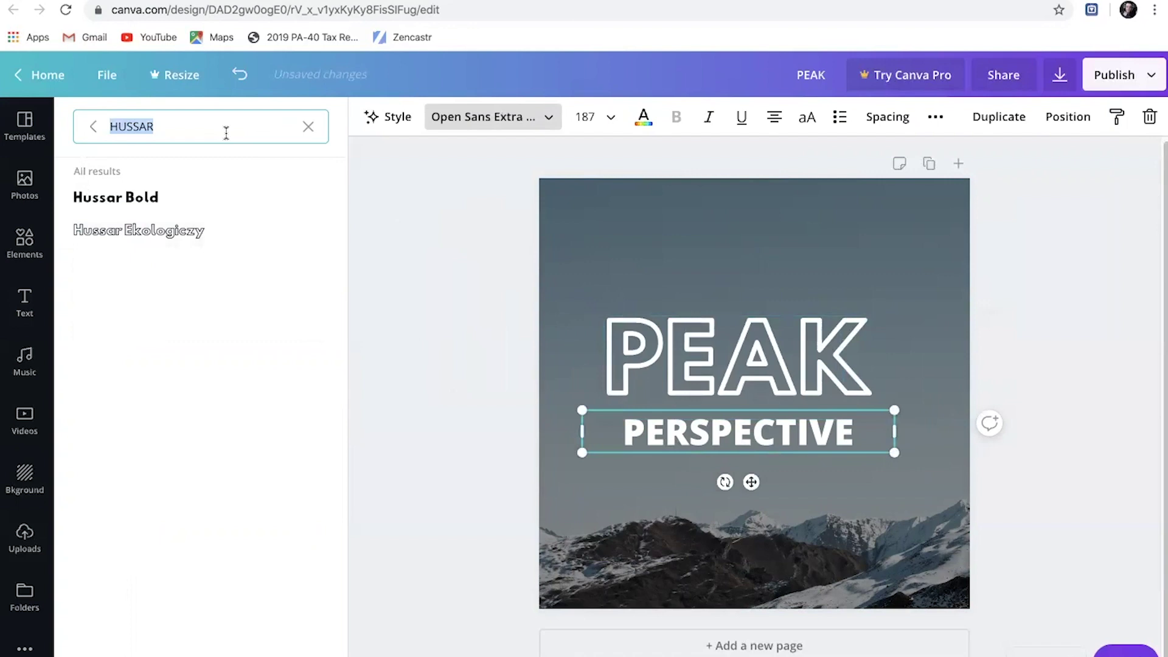
text(HUSSAR)
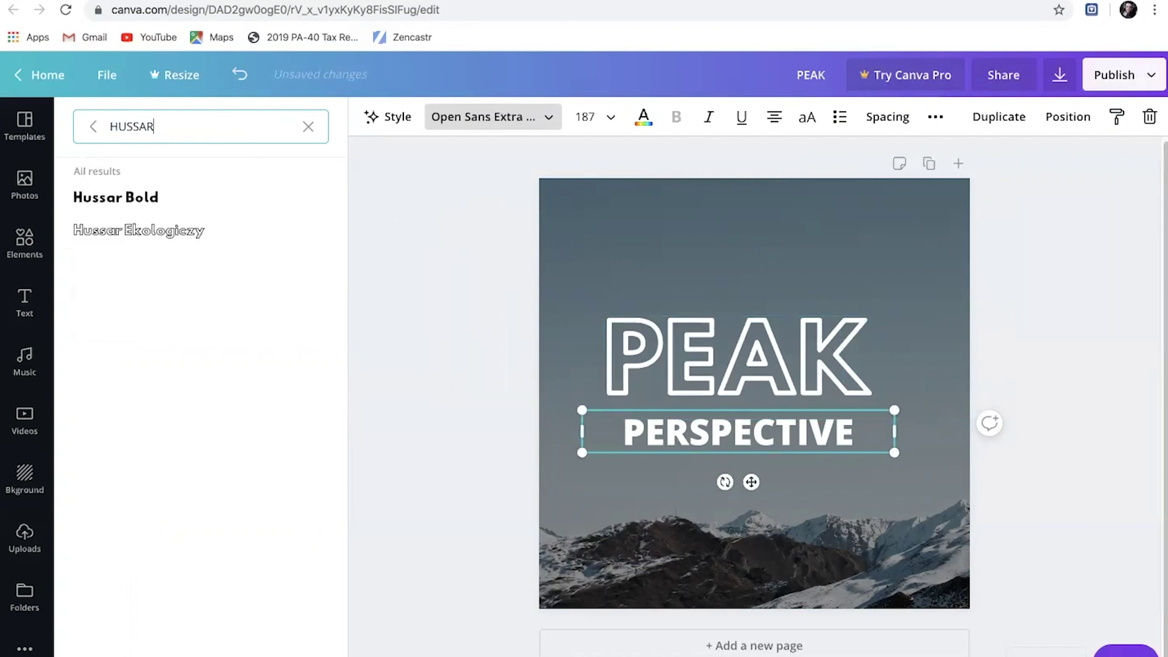
click(100, 231)
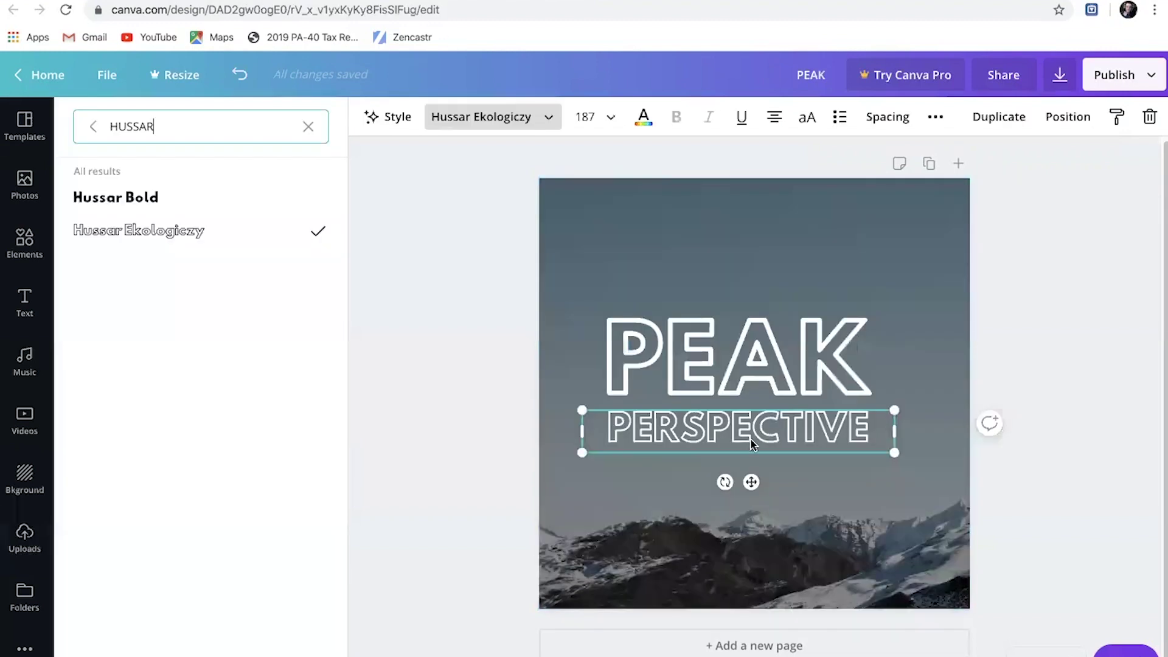
- Centre PEAK and PERSPECTIVE horizontally, PEAK above PERSPECTIVE
click(404, 263)
mouse_move(752, 375)
mouse_down()
mouse_move(780, 374)
mouse_move(767, 374)
mouse_up()
drag(628, 447, 645, 444)
click(666, 496)
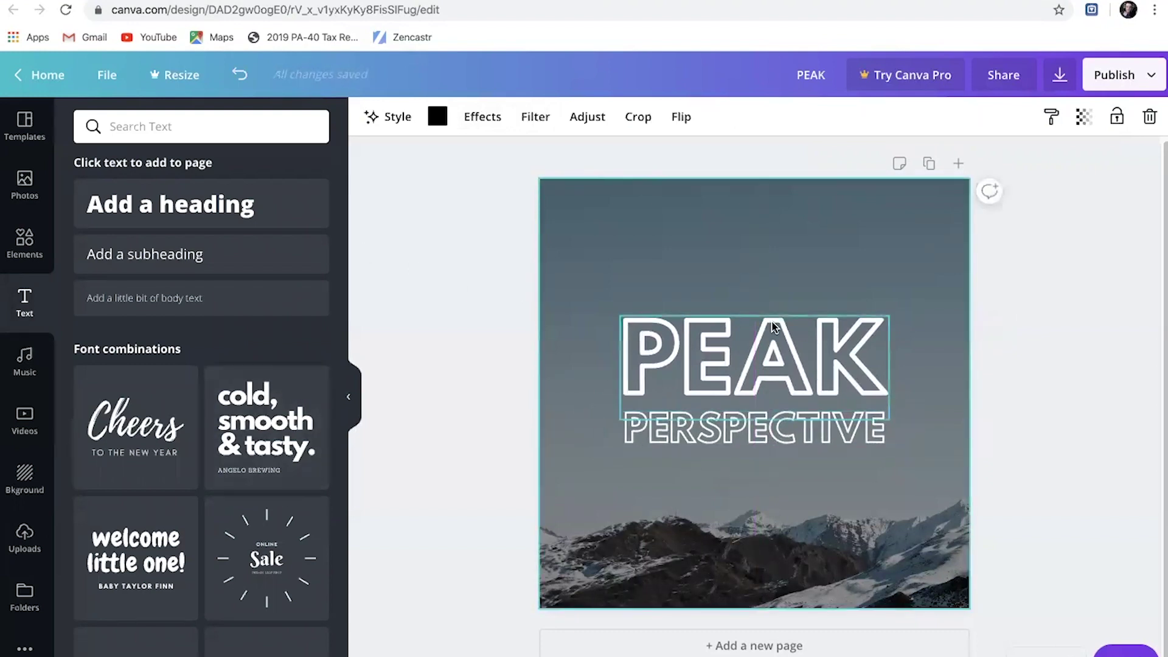
mouse_move(757, 337)
mouse_down()
mouse_move(748, 226)
mouse_move(748, 363)
mouse_move(747, 327)
mouse_up()
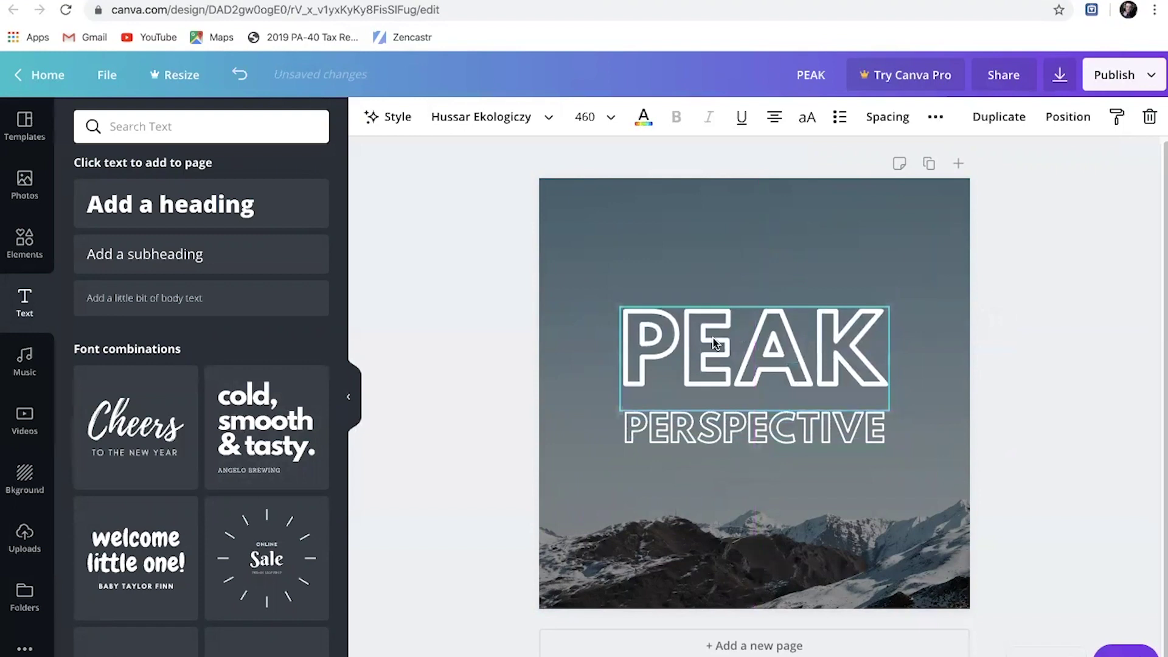
- Group the PEAK and PERSPECTIVE text boxes and nudge the group slightly down
click(503, 300)
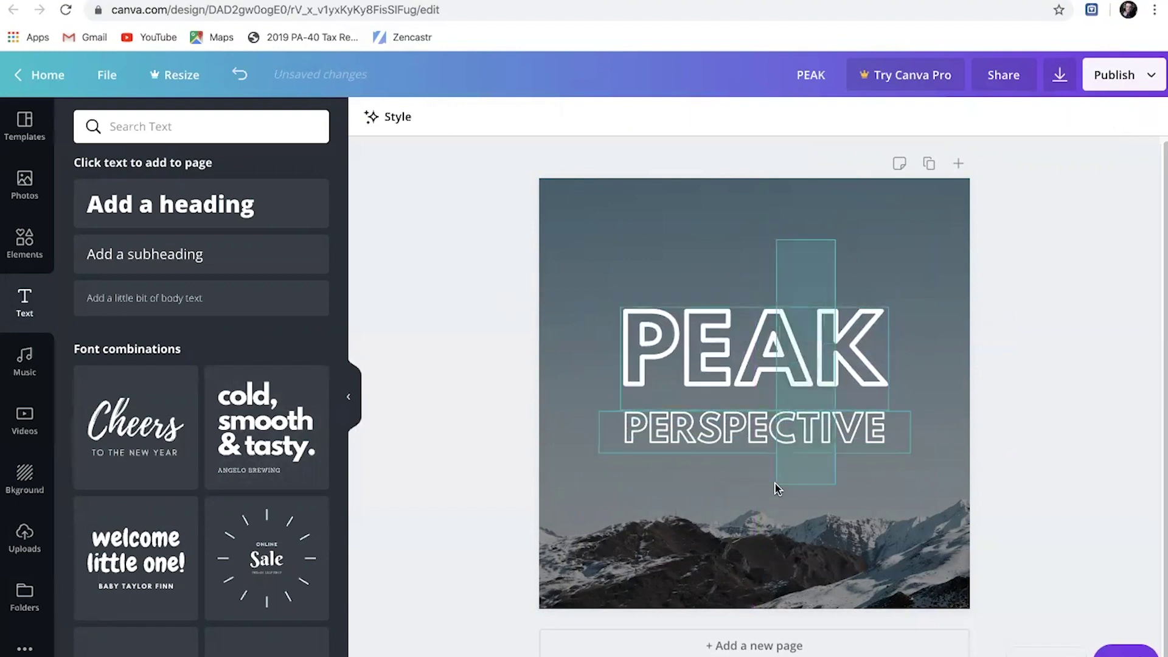
click(882, 289)
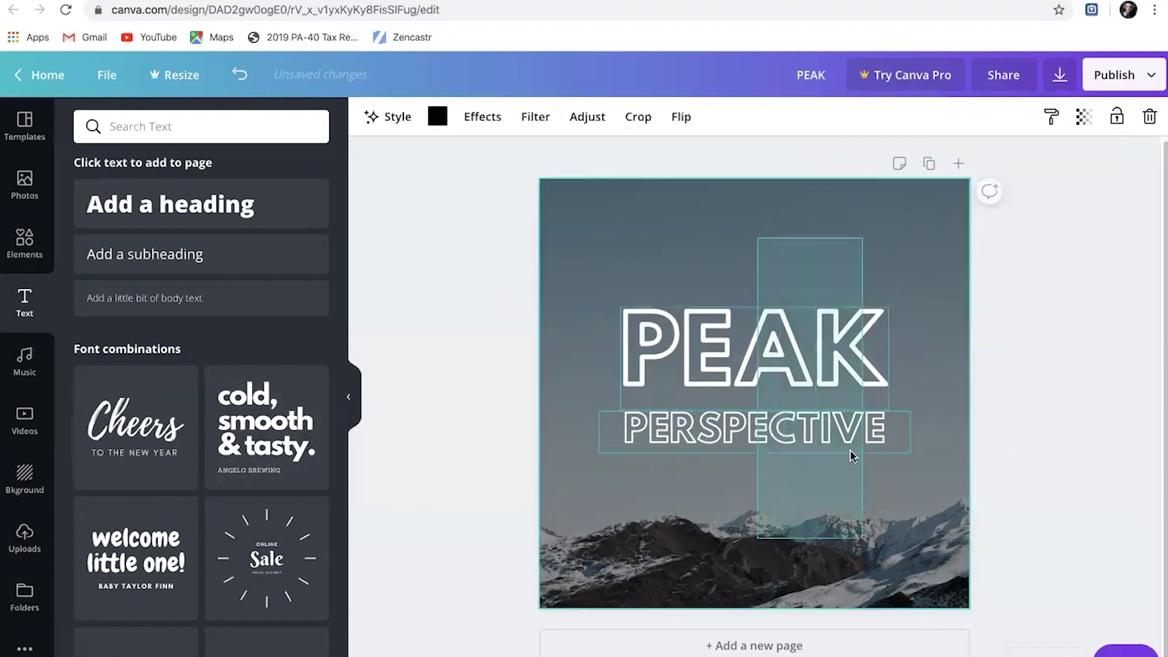
drag(853, 448, 1056, 149)
click(969, 391)
click(755, 363)
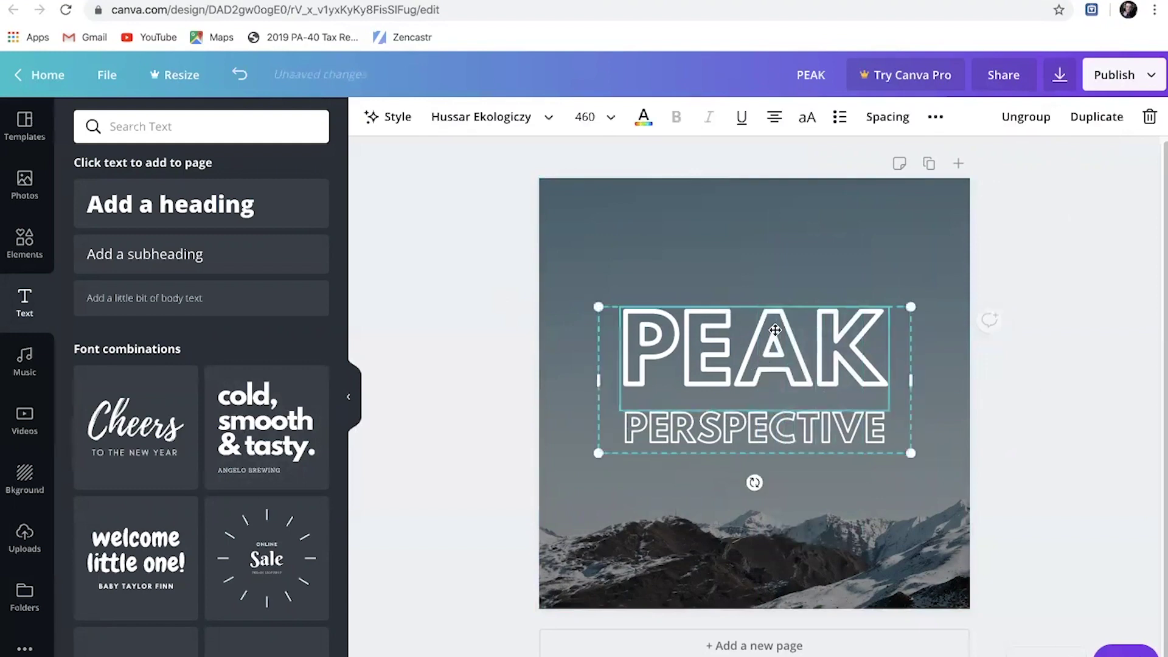
mouse_move(755, 364)
mouse_down()
mouse_move(762, 346)
mouse_move(749, 379)
mouse_up()
click(1064, 408)
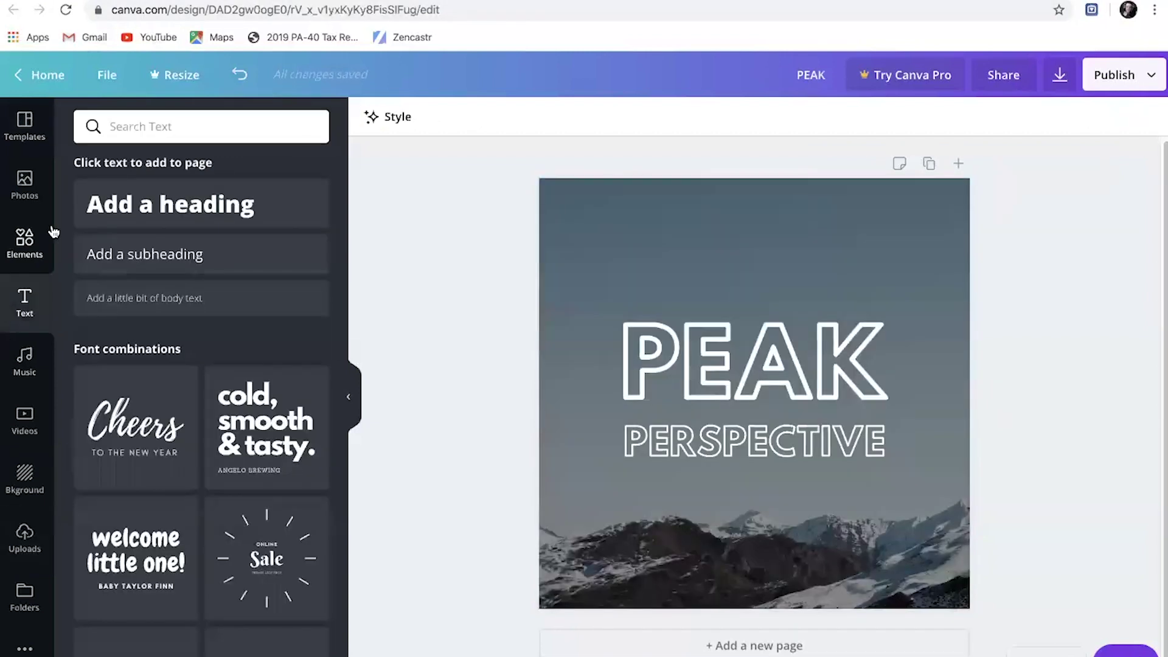
- Add the previously uploaded man-in-headphones photo from Uploads to the cover
click(24, 184)
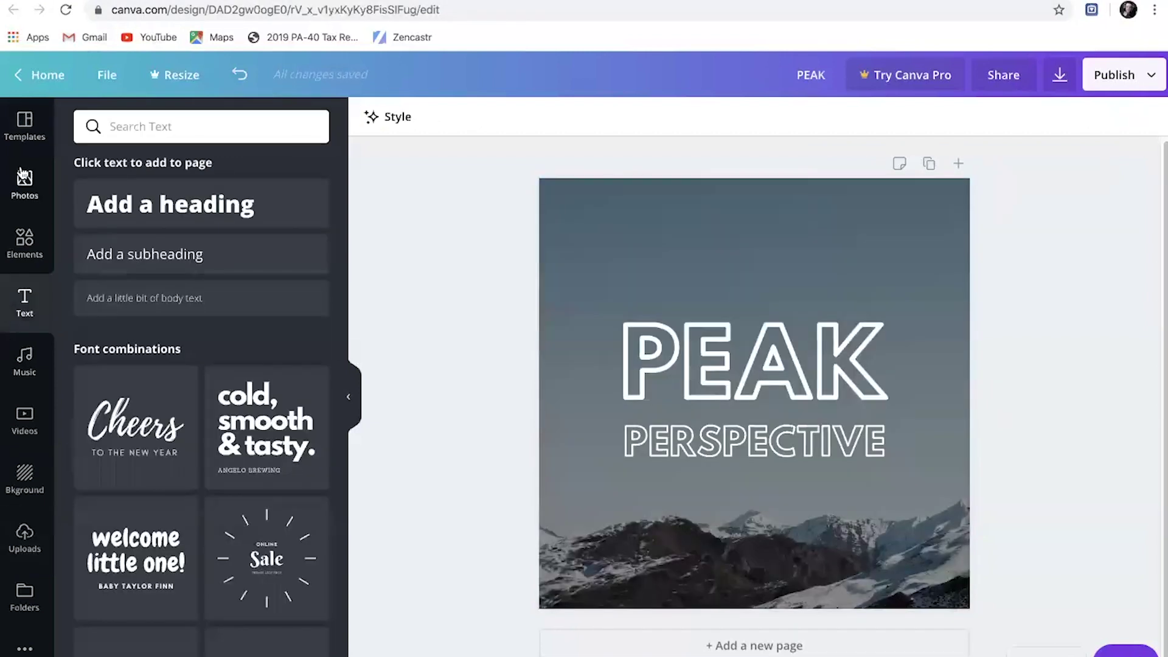
click(27, 542)
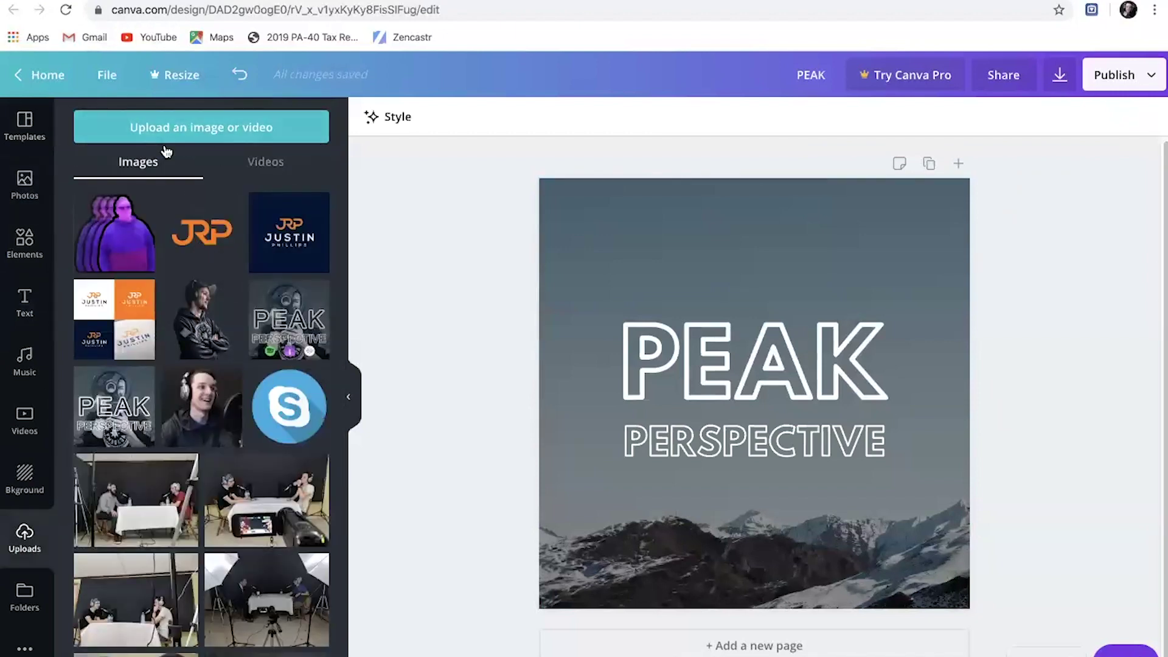
click(222, 130)
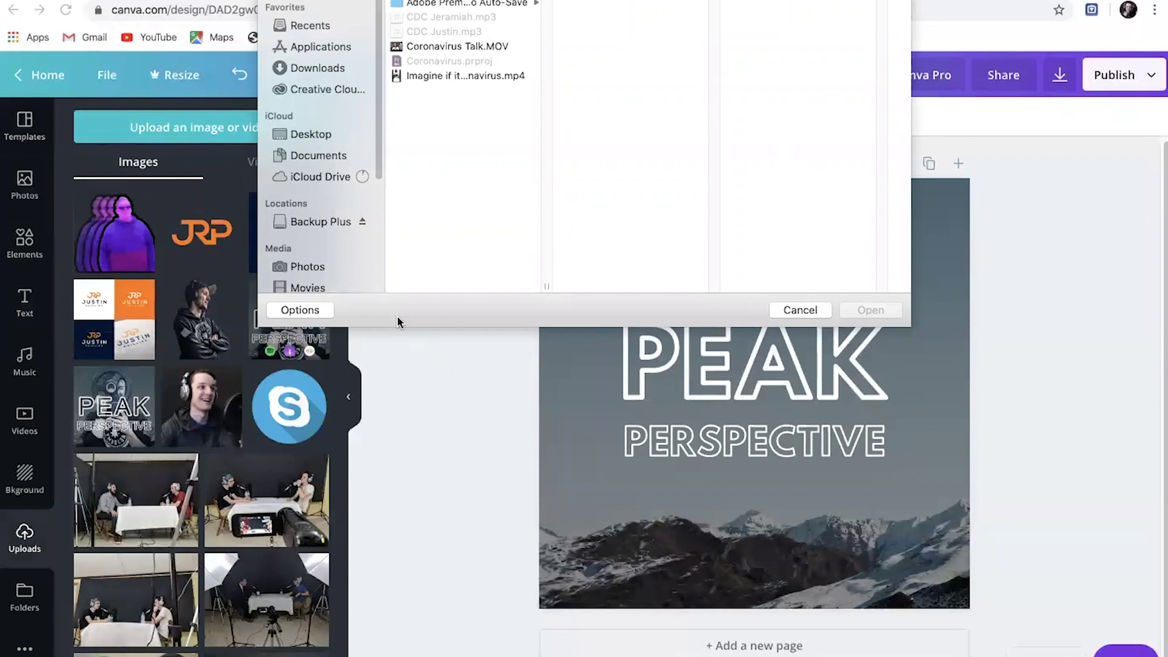
click(815, 311)
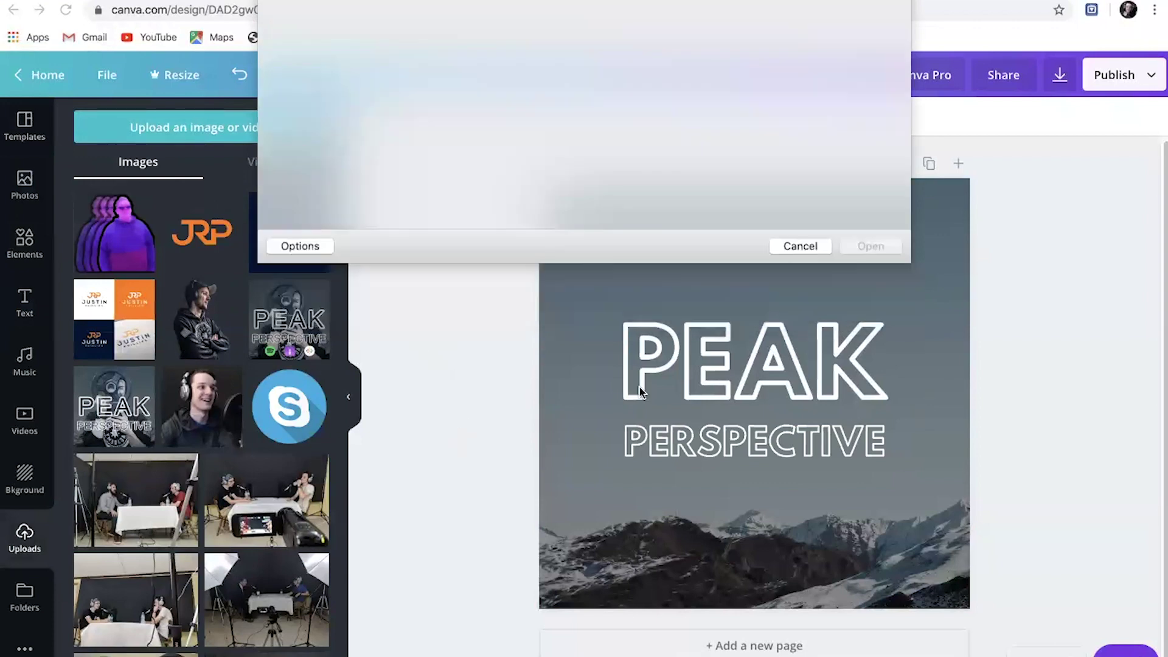
click(186, 328)
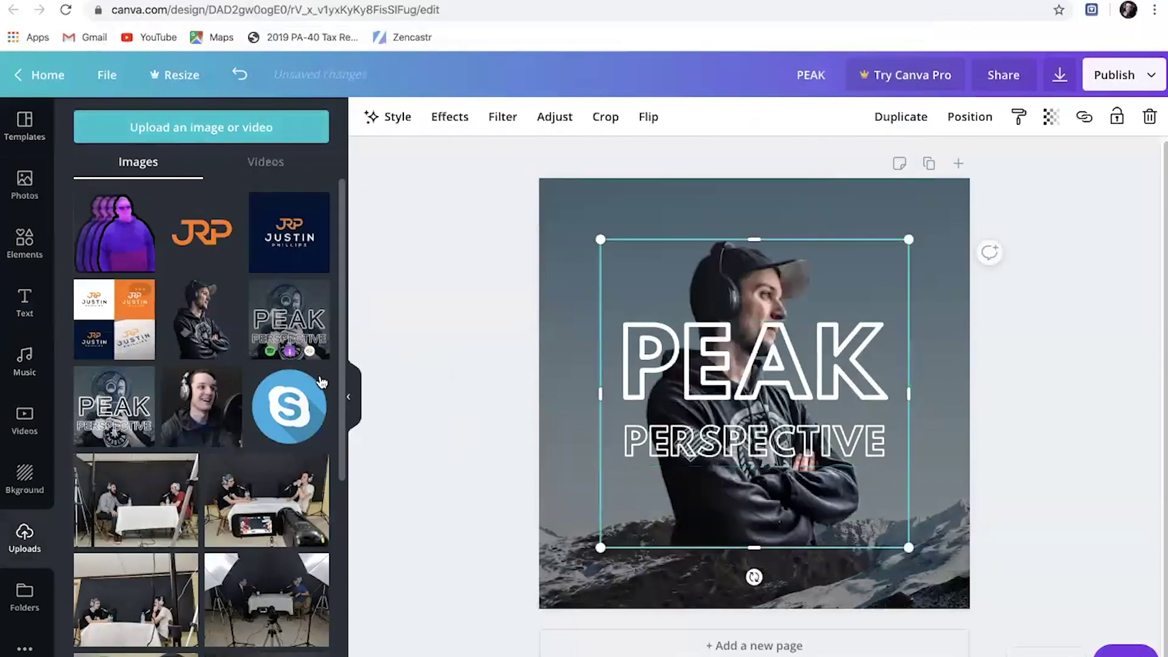
- Move and enlarge the headphones photo to about 2,850 × 2,854 px, spanning the page height
drag(759, 273, 781, 340)
drag(580, 258, 548, 206)
drag(925, 224, 973, 190)
click(1023, 428)
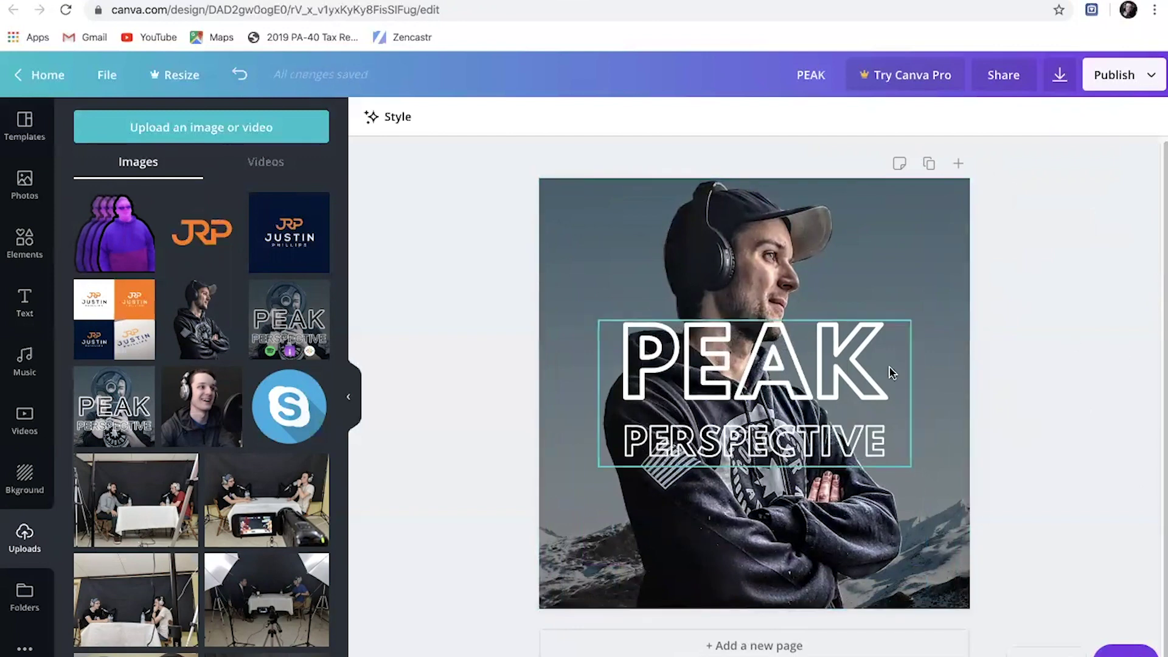
- Layer the headphones photo behind the PEAK PERSPECTIVE title
click(937, 255)
click(970, 117)
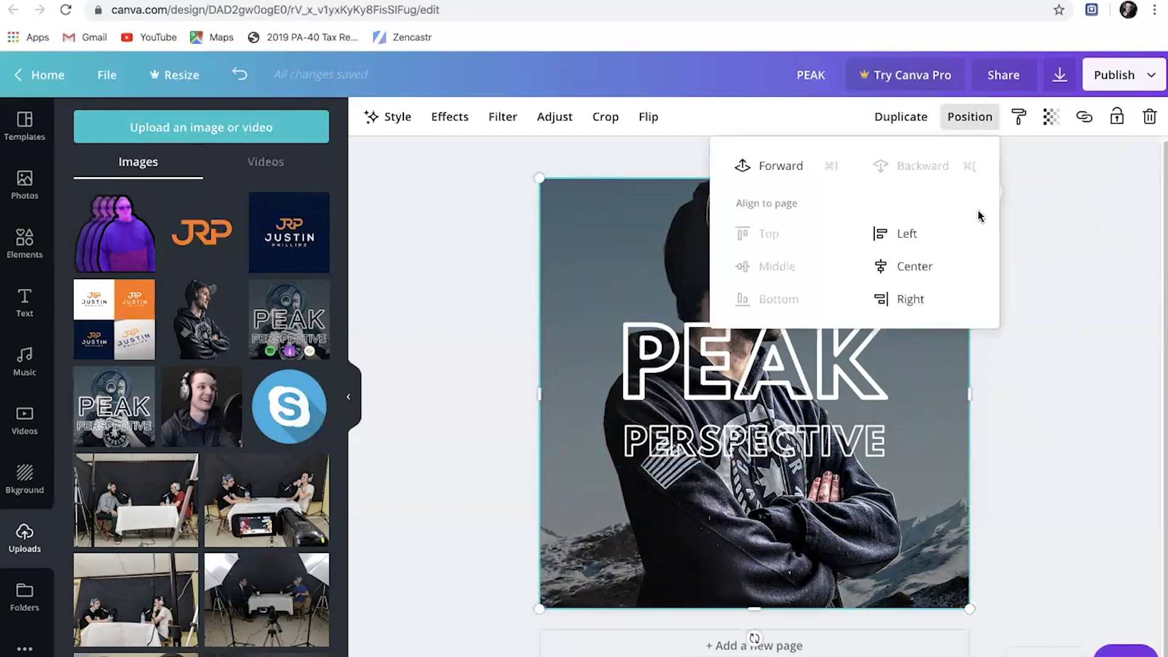
click(779, 166)
key(Escape)
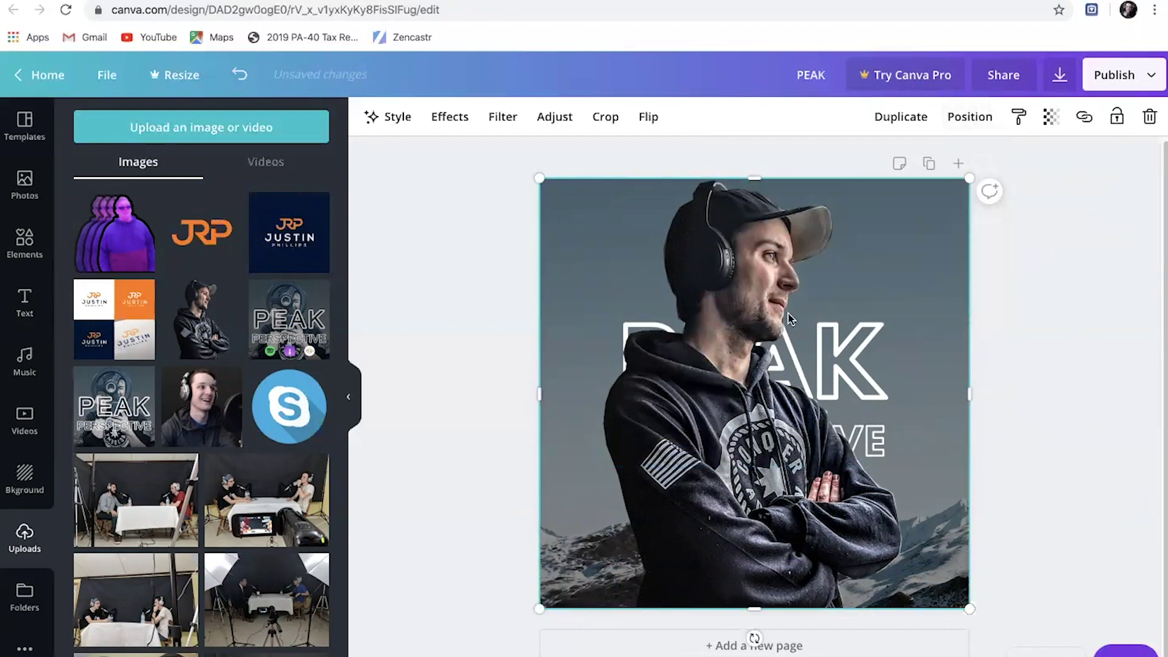
click(981, 118)
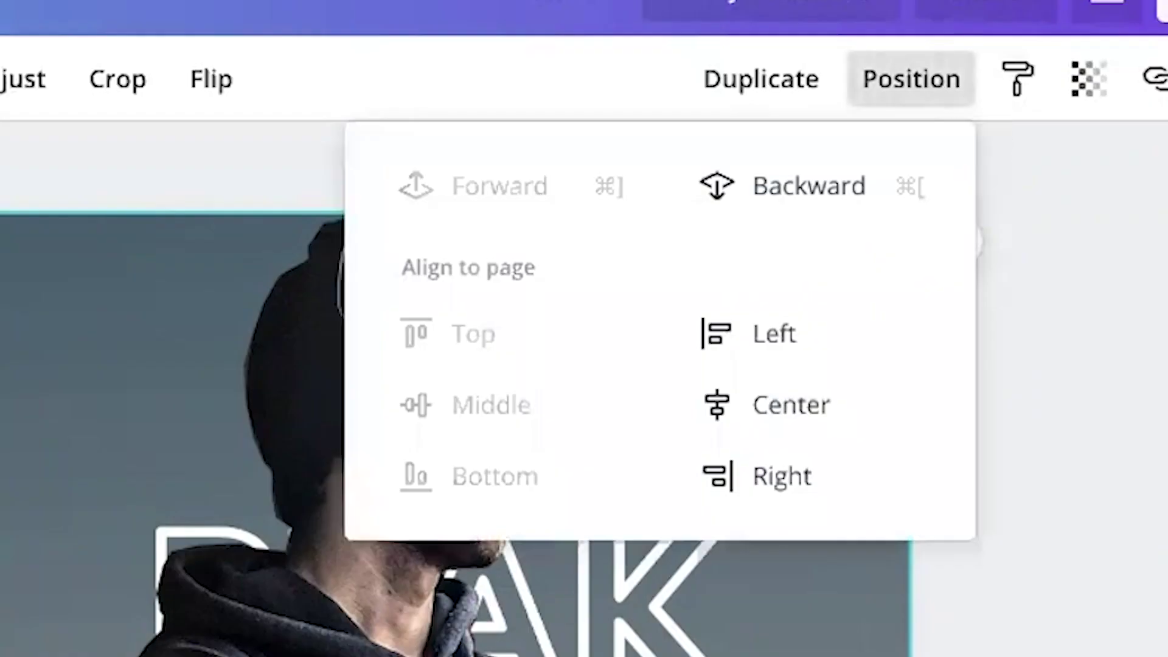
click(859, 222)
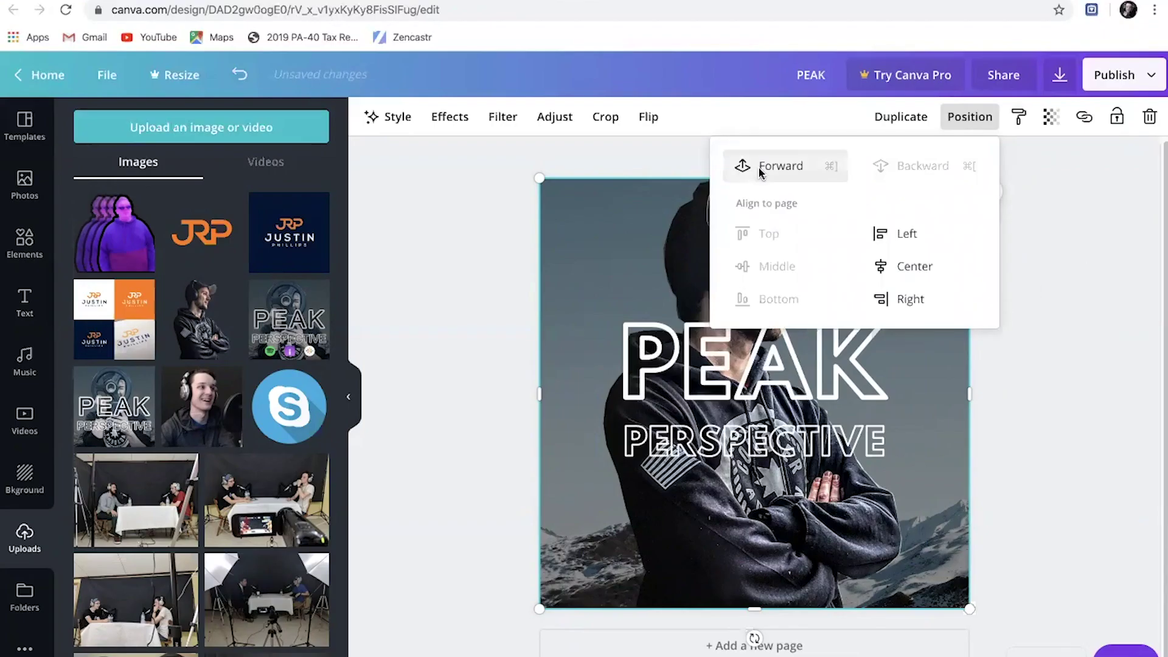
click(760, 171)
click(915, 166)
- Centre the headphones photo on the page, undoing a trial duplicate
click(911, 267)
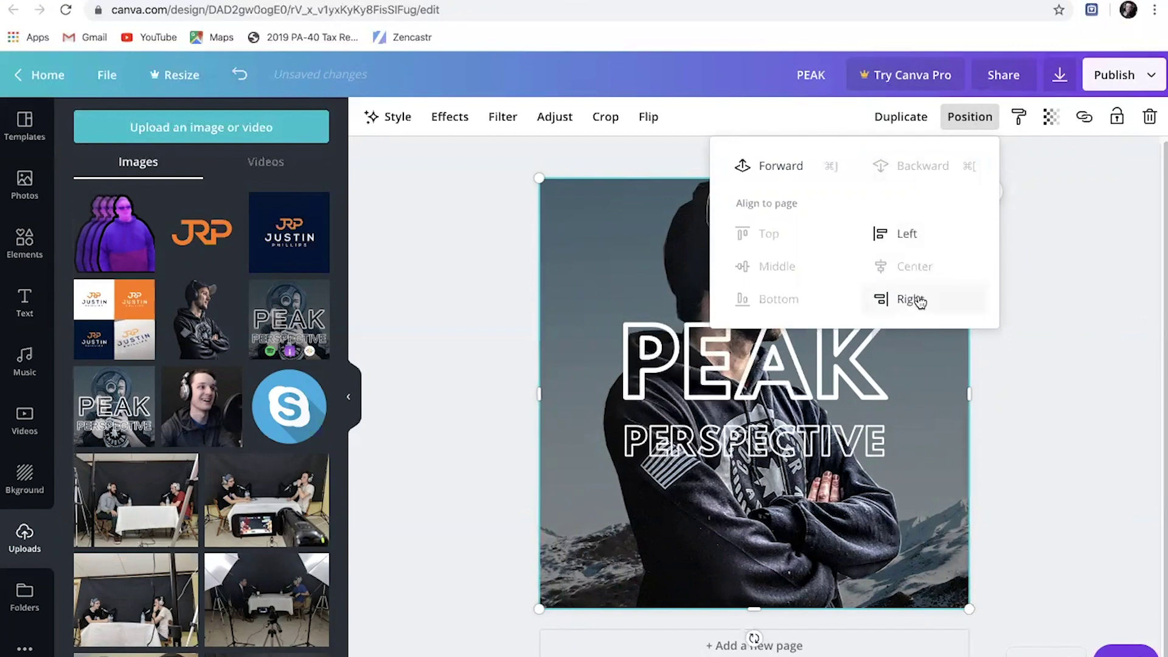
click(911, 300)
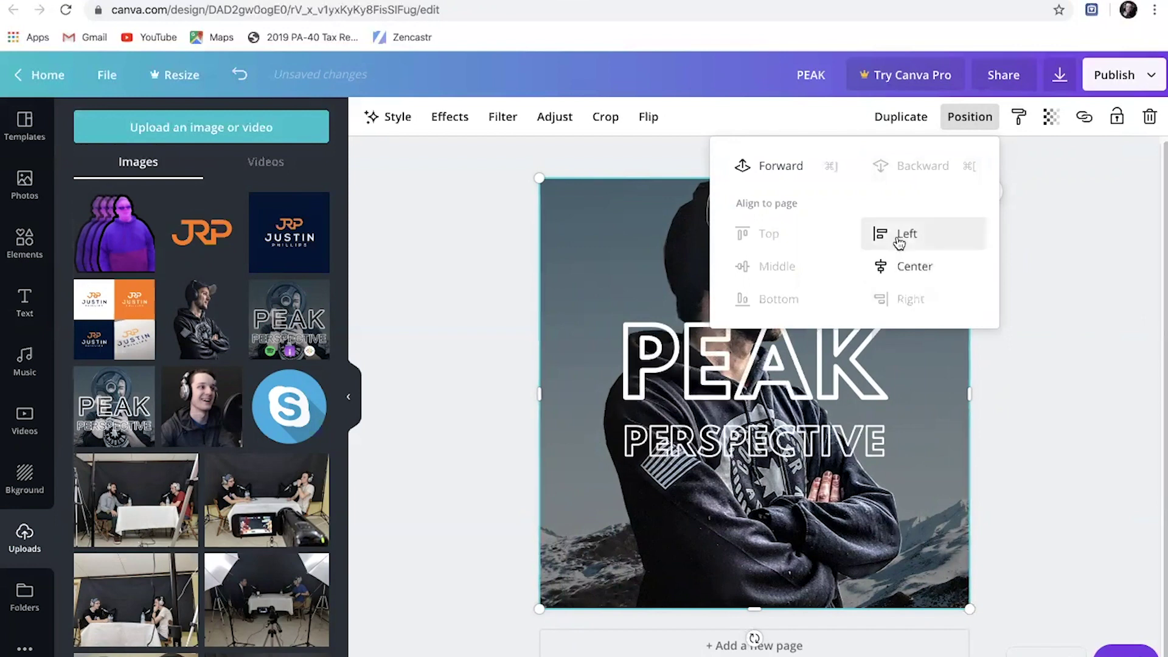
click(974, 118)
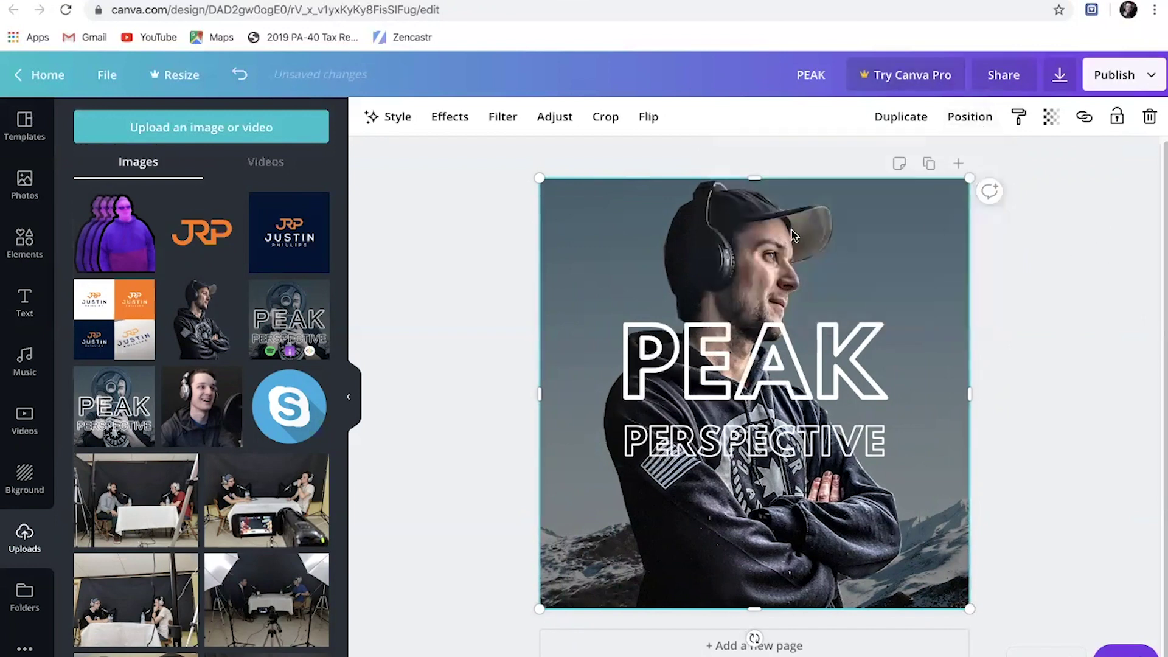
drag(791, 234, 724, 234)
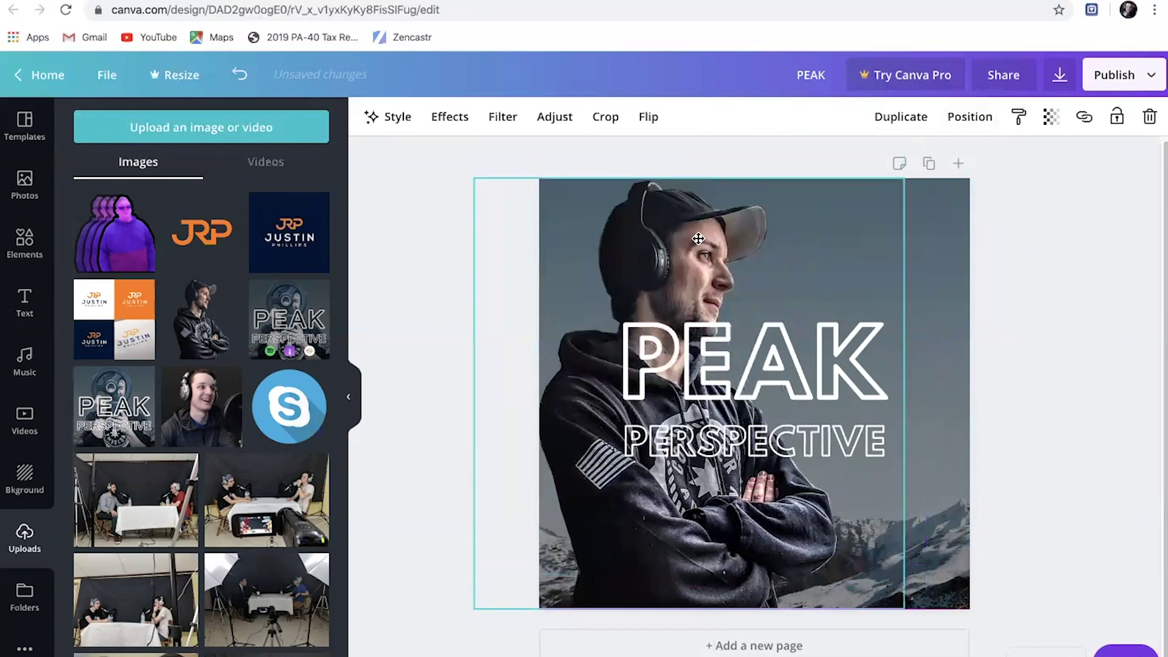
click(892, 117)
drag(702, 294, 877, 305)
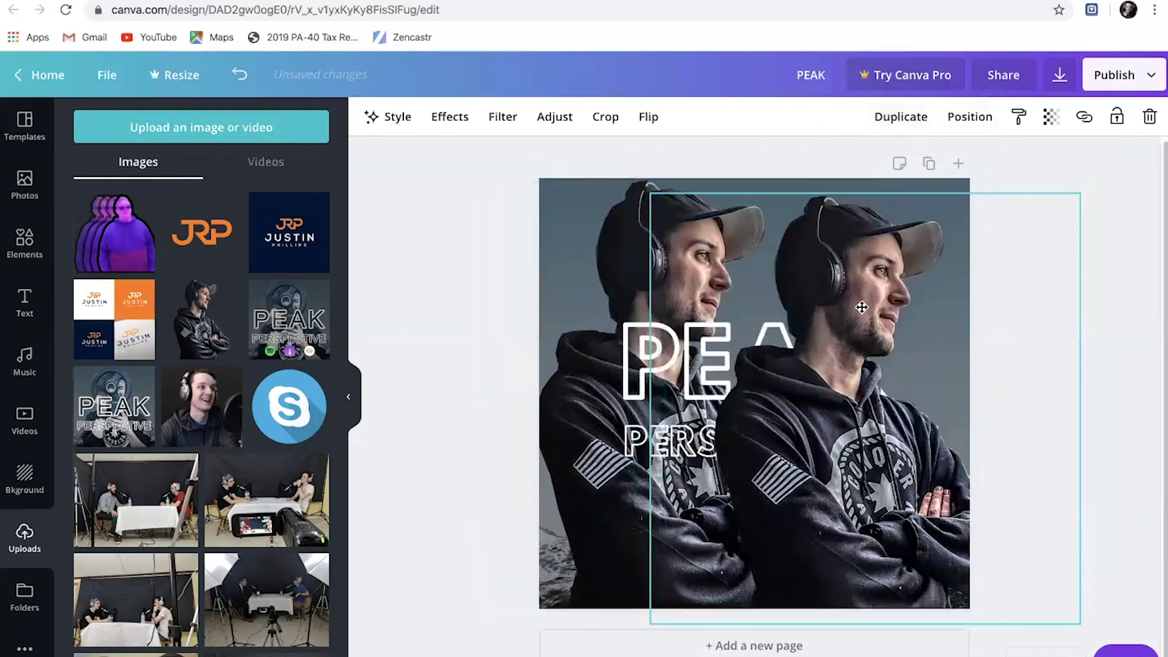
key(ctrl+z)
key(ctrl+z)
key(ctrl+z)
key(ctrl+z)
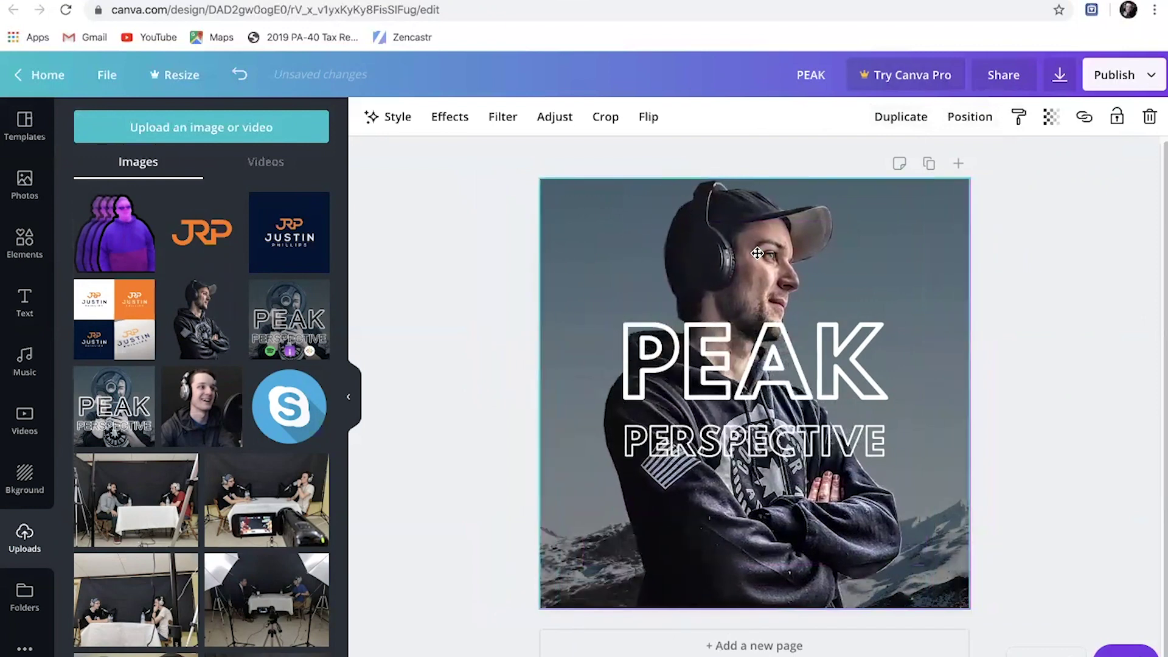
click(1064, 267)
click(741, 274)
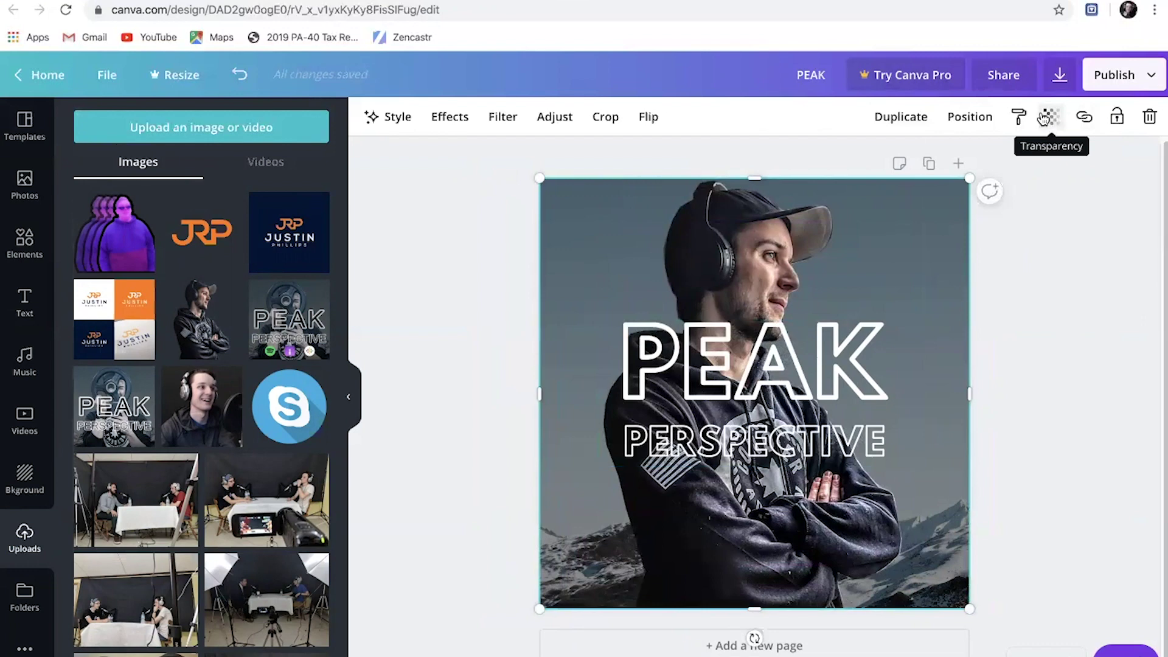
- Set the full-page mountain background image's transparency to 81
click(1050, 117)
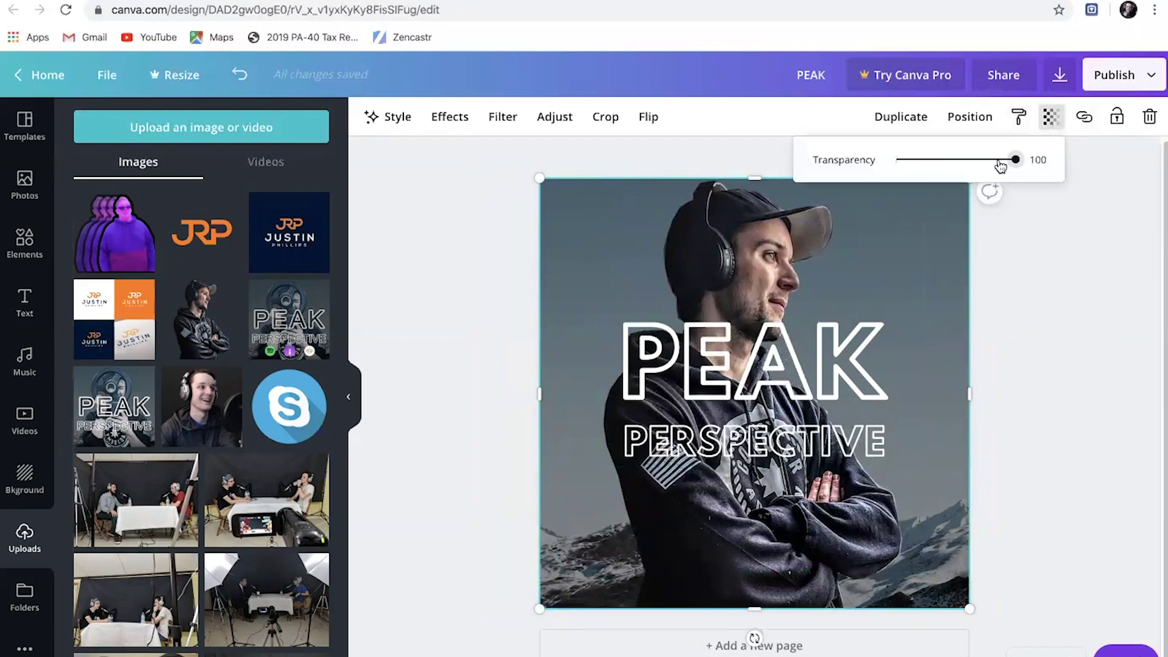
drag(1006, 163, 1072, 179)
- Add the orange JRP logo and place it in the upper right, moving the title down
click(207, 234)
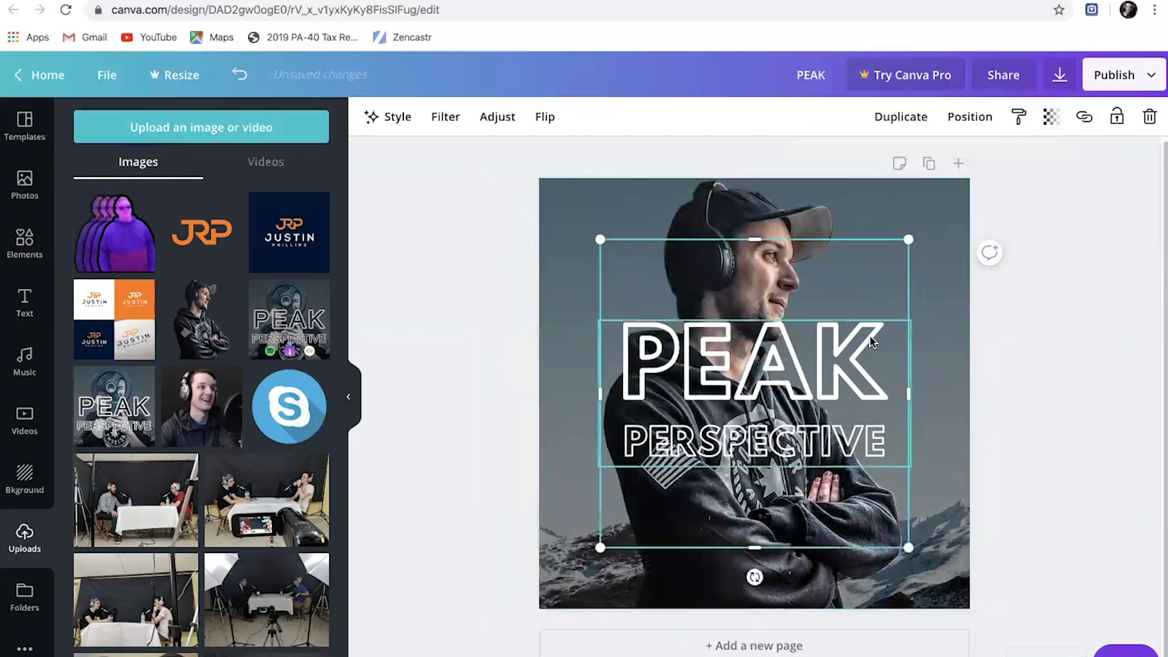
drag(784, 400, 712, 608)
drag(758, 397, 857, 303)
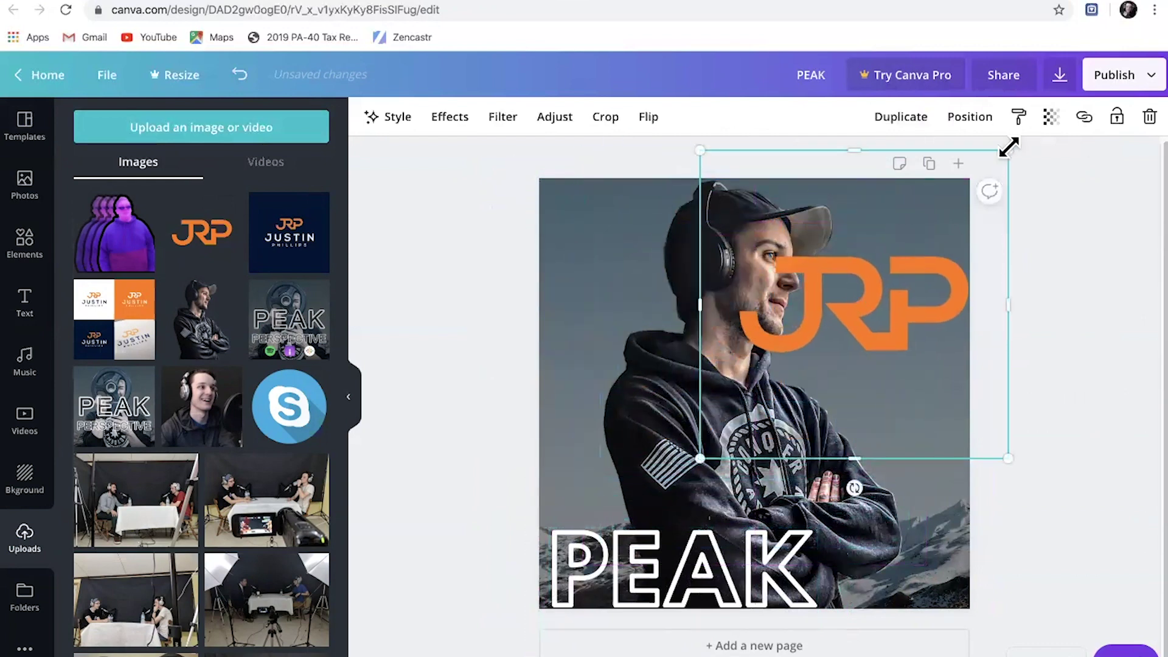
drag(827, 278, 850, 281)
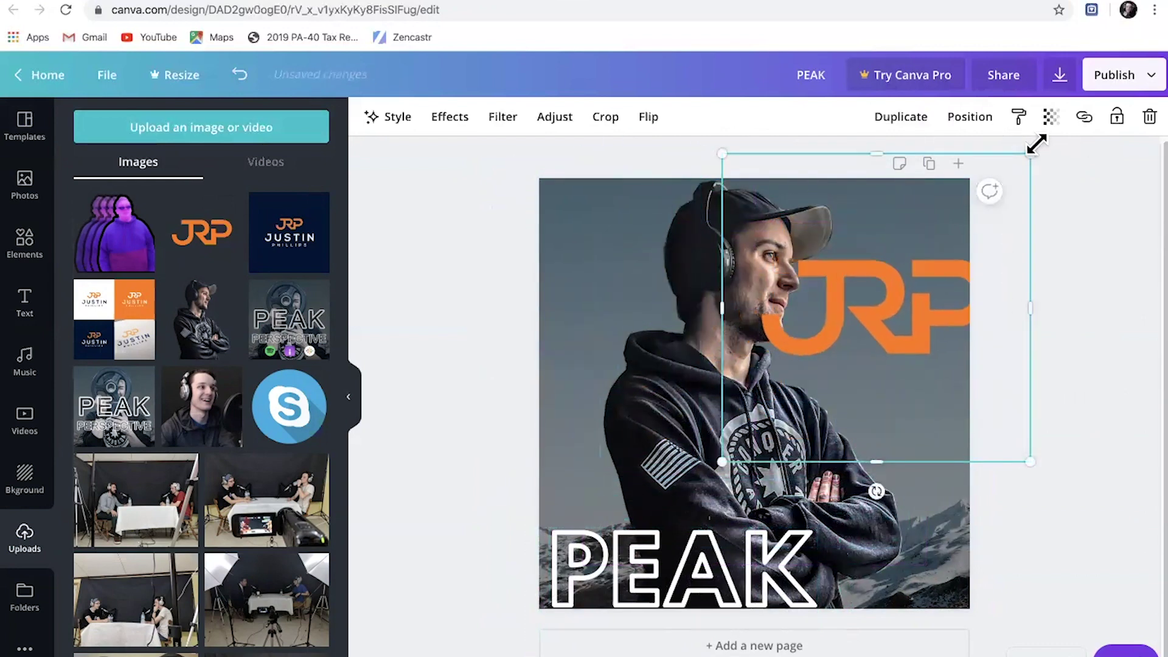
- Fade the JRP logo to transparency 15 and send it backward behind the person's head
click(1051, 116)
drag(1011, 163, 910, 149)
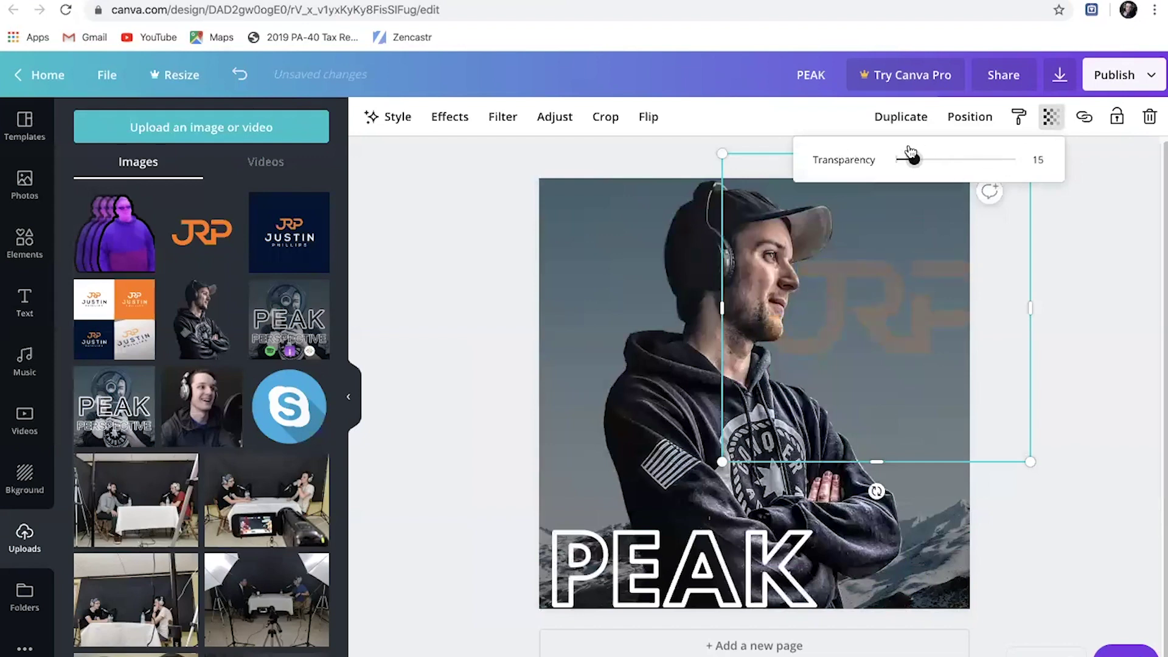
drag(850, 329, 728, 298)
click(966, 117)
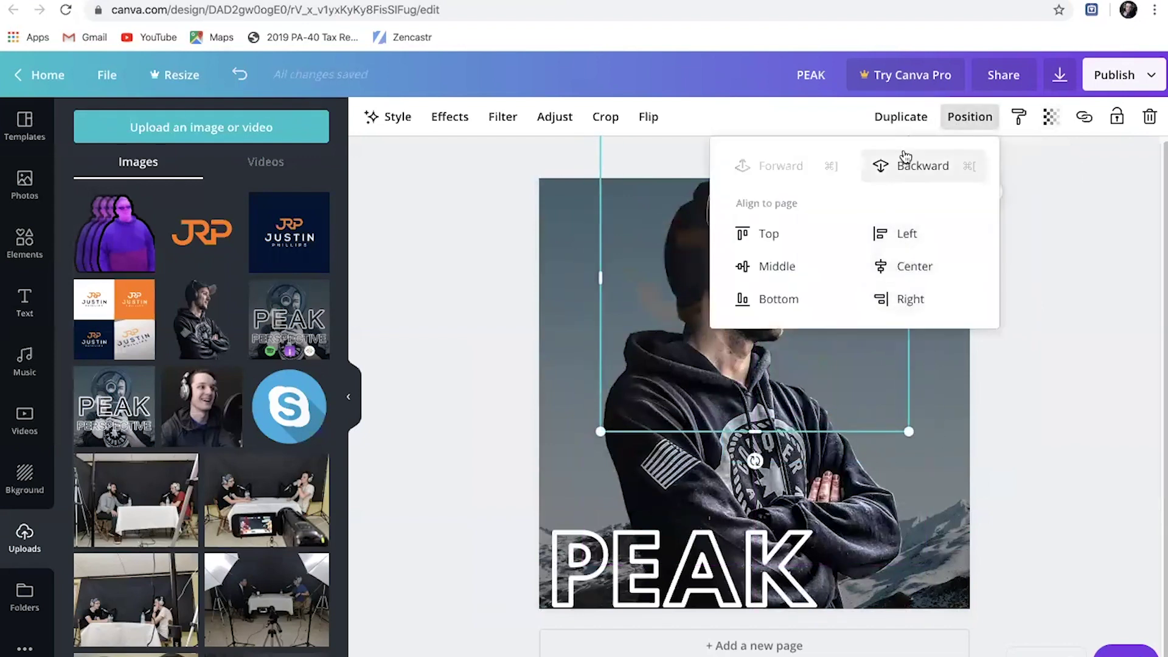
click(886, 163)
- Readjust the person photo's position and return the PEAK PERSPECTIVE title to mid-canvas
drag(636, 304, 606, 301)
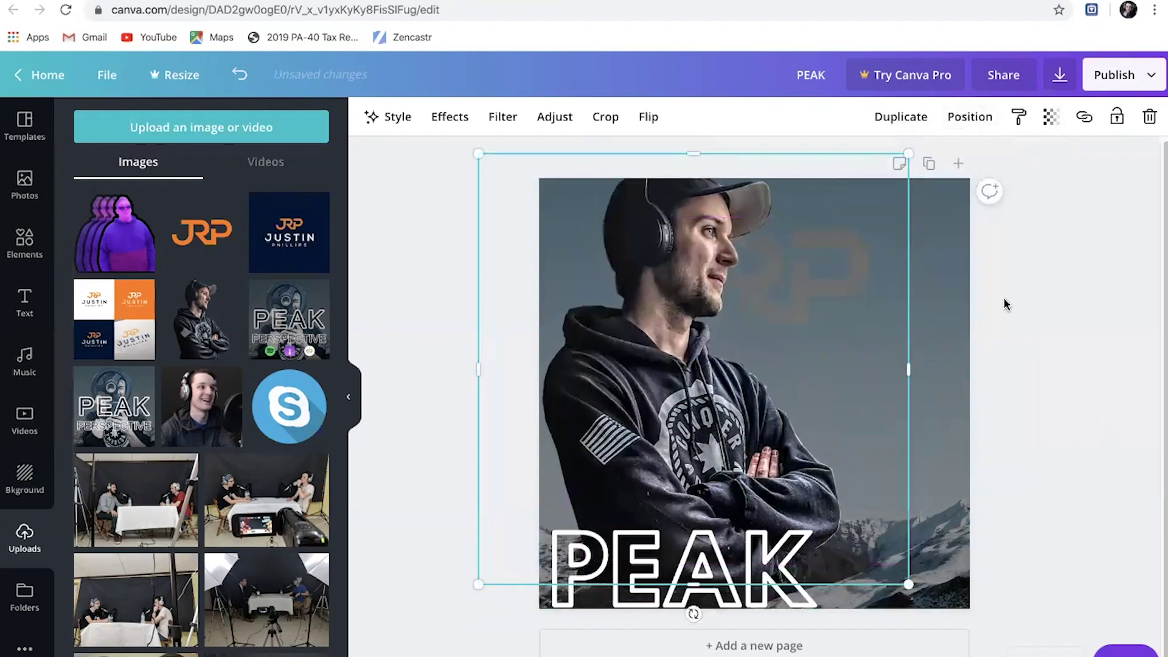
click(1005, 305)
drag(690, 281, 753, 322)
drag(703, 541, 760, 346)
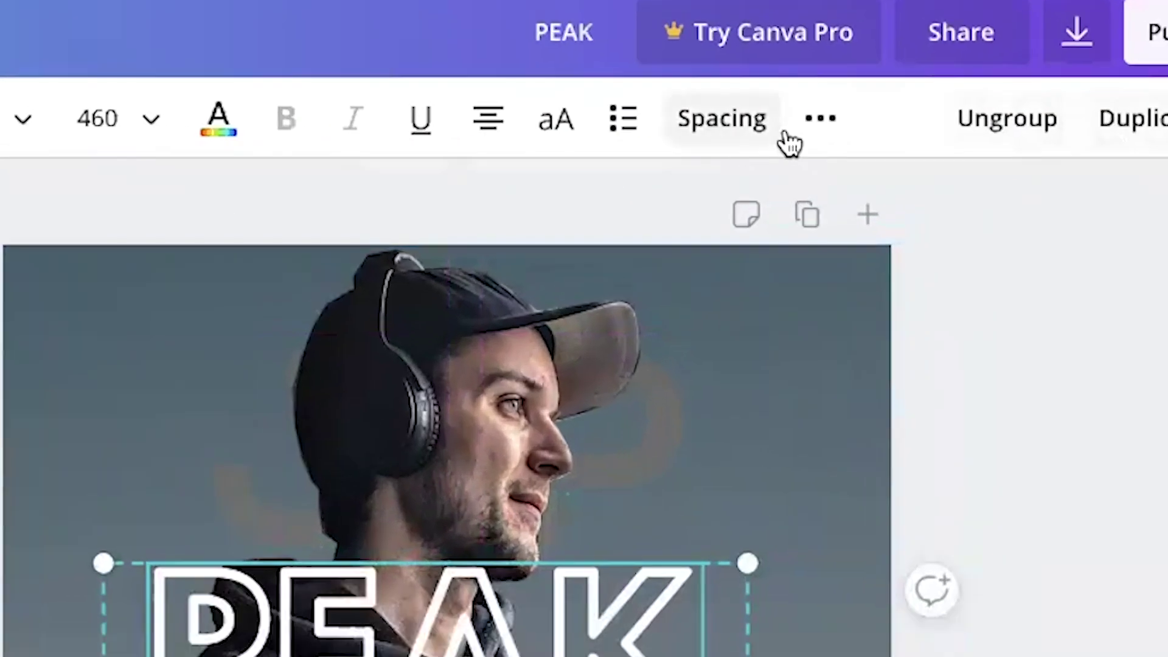
- Align the PEAK PERSPECTIVE title group to the page's center and middle
click(936, 117)
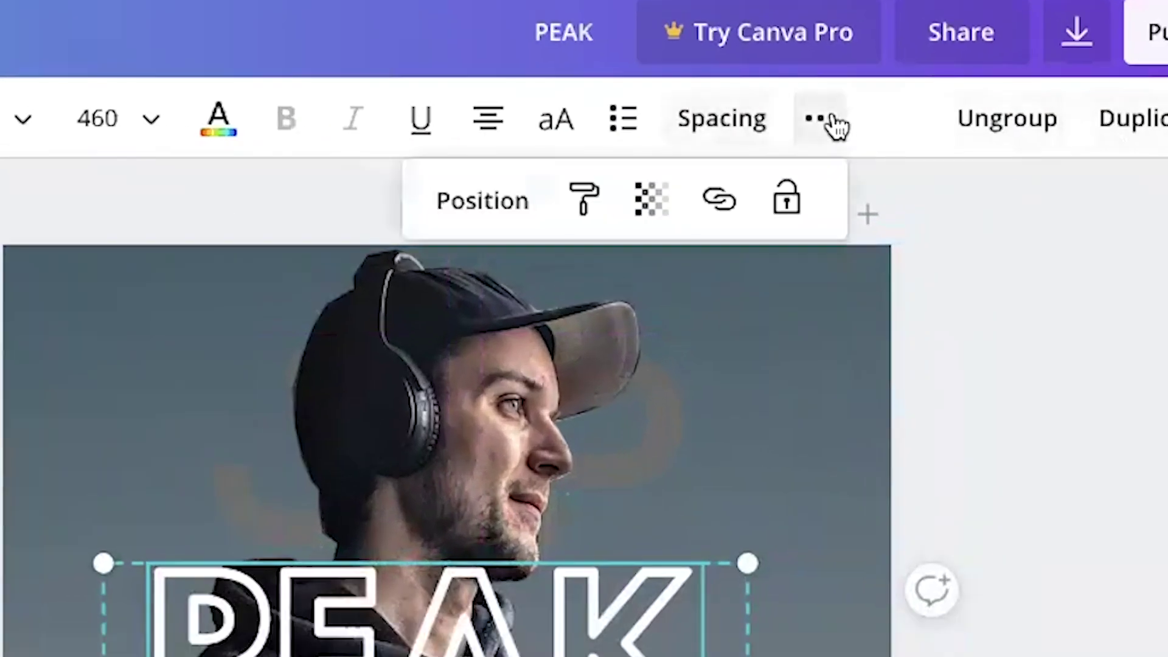
click(433, 214)
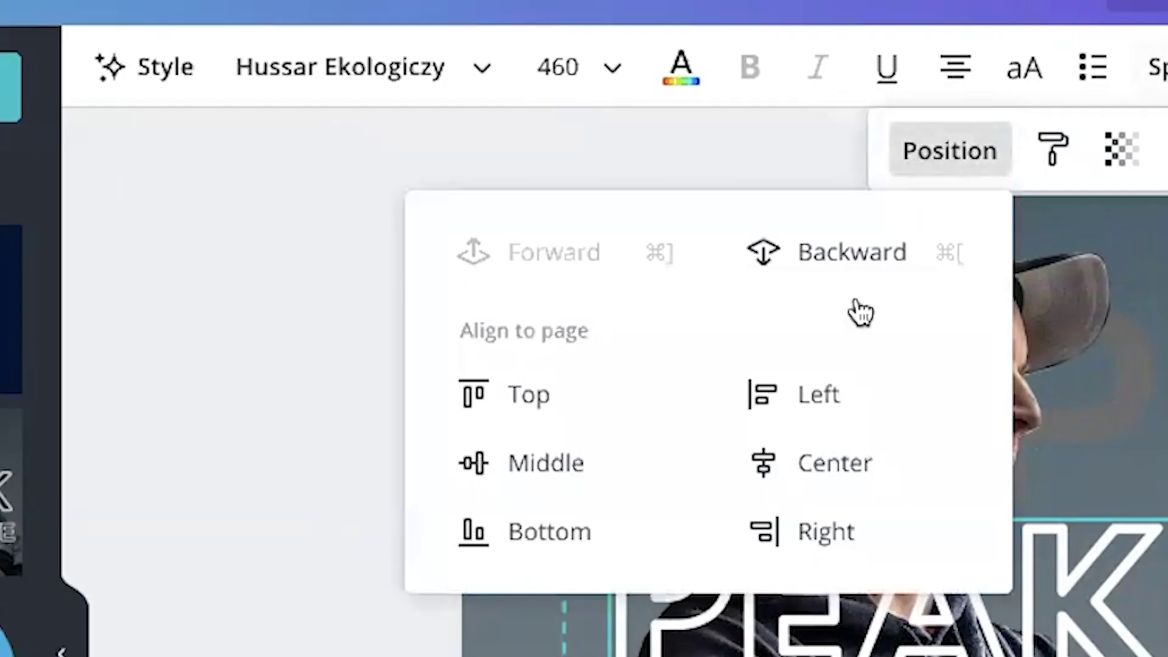
click(769, 464)
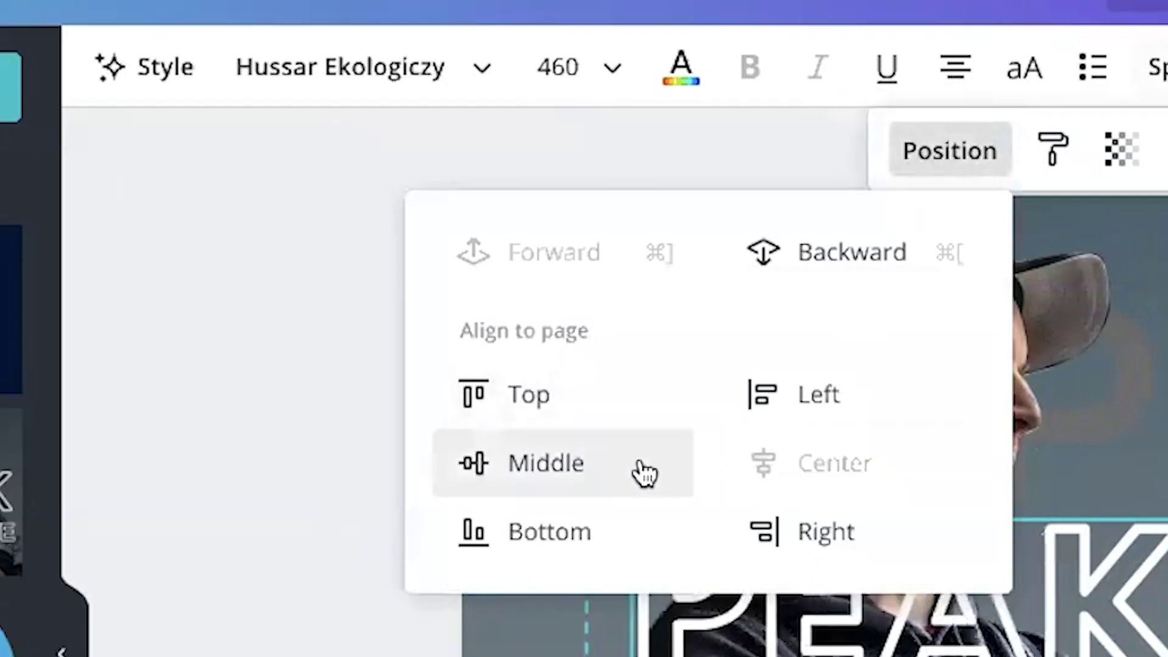
click(644, 473)
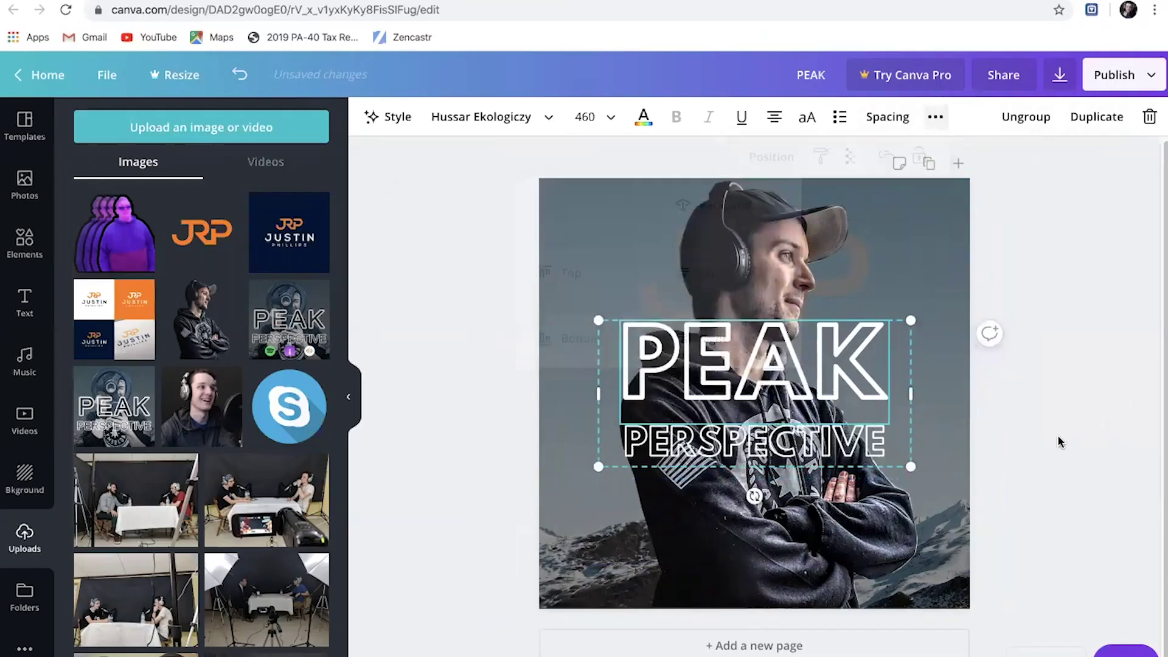
click(1074, 358)
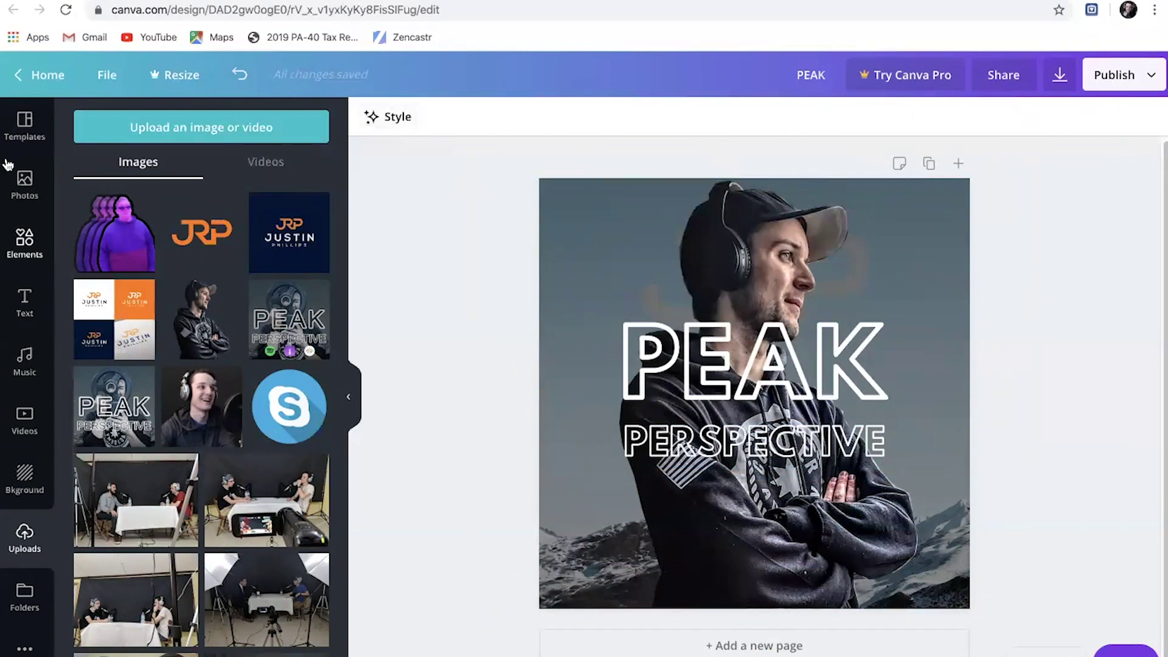
- Browse the Photos and Elements panels, ending on the Text panel's headings and font combinations
click(28, 177)
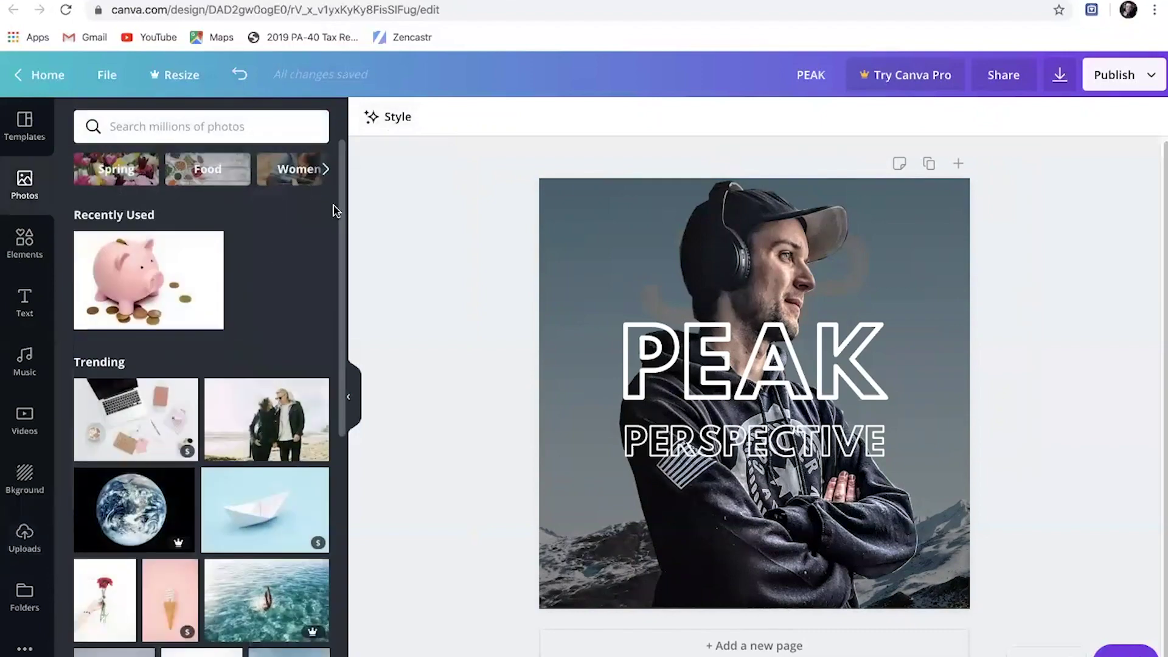
scroll(286, 438, down, 8)
scroll(287, 438, up, 5)
scroll(298, 412, up, 3)
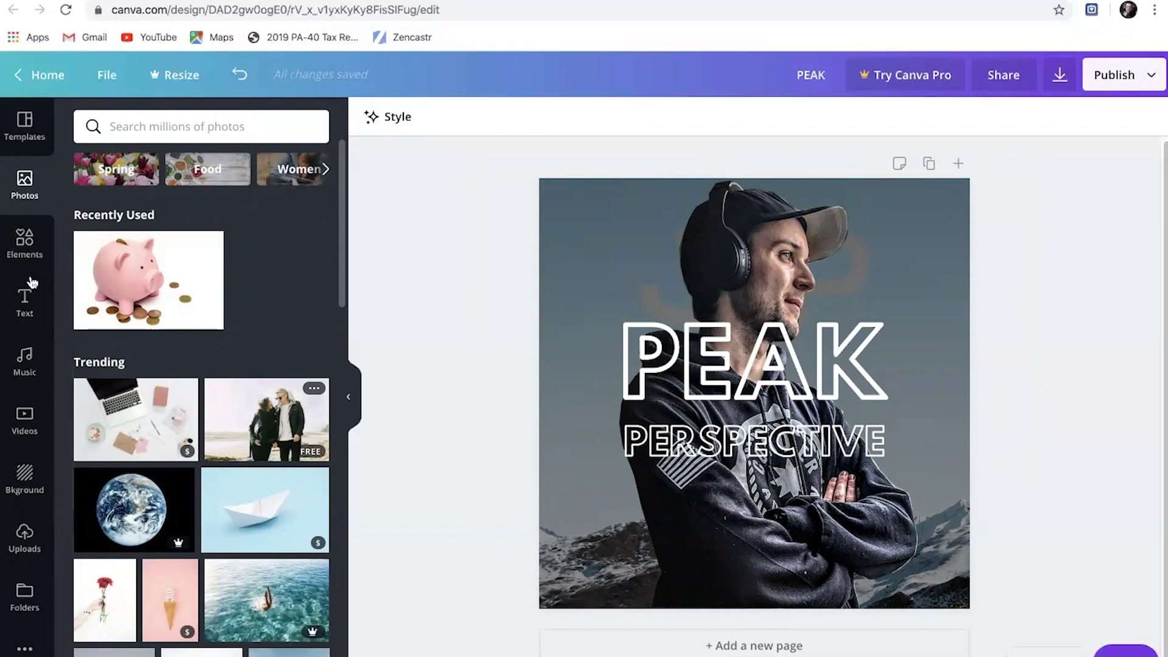
click(27, 249)
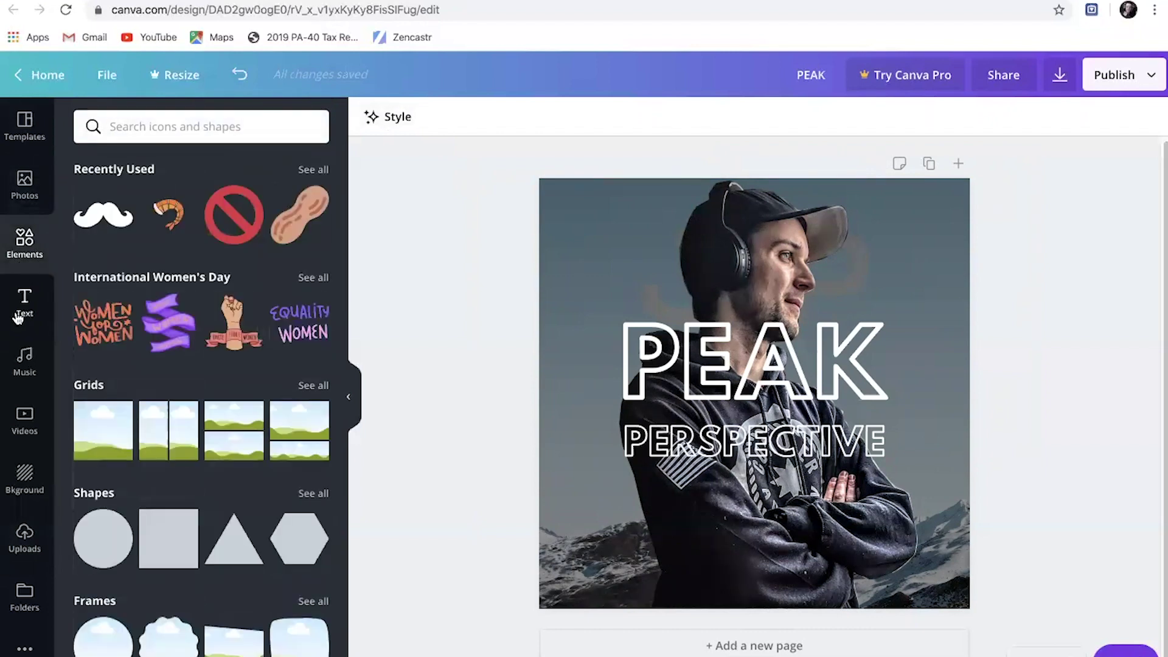
scroll(385, 328, down, 1)
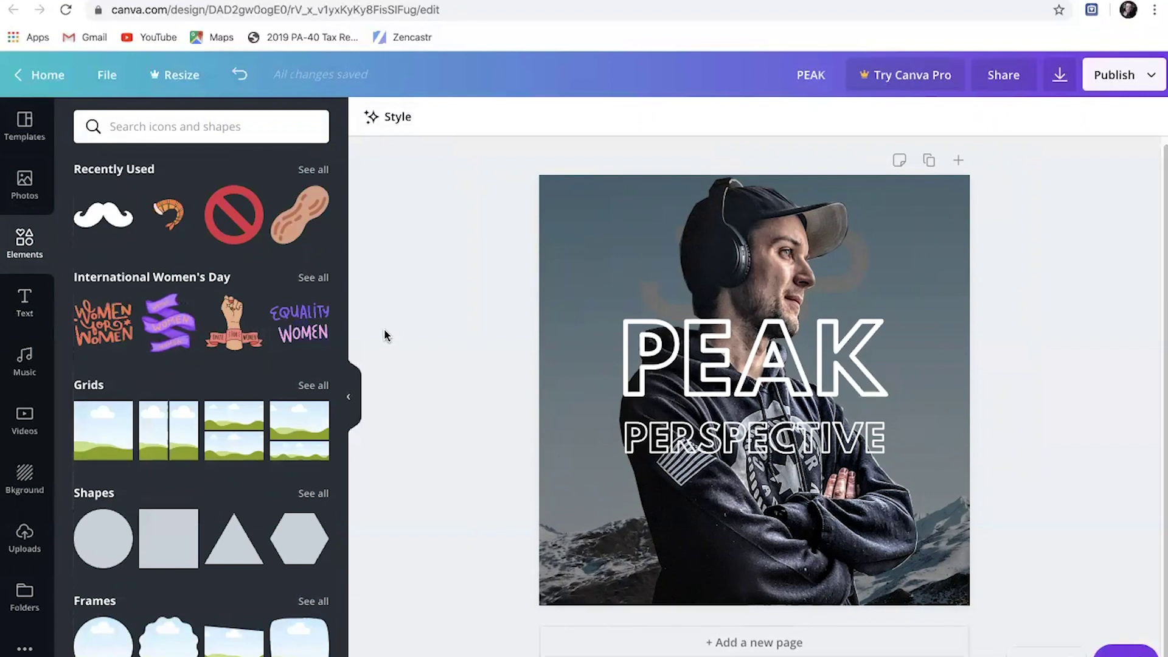
scroll(116, 268, down, 1)
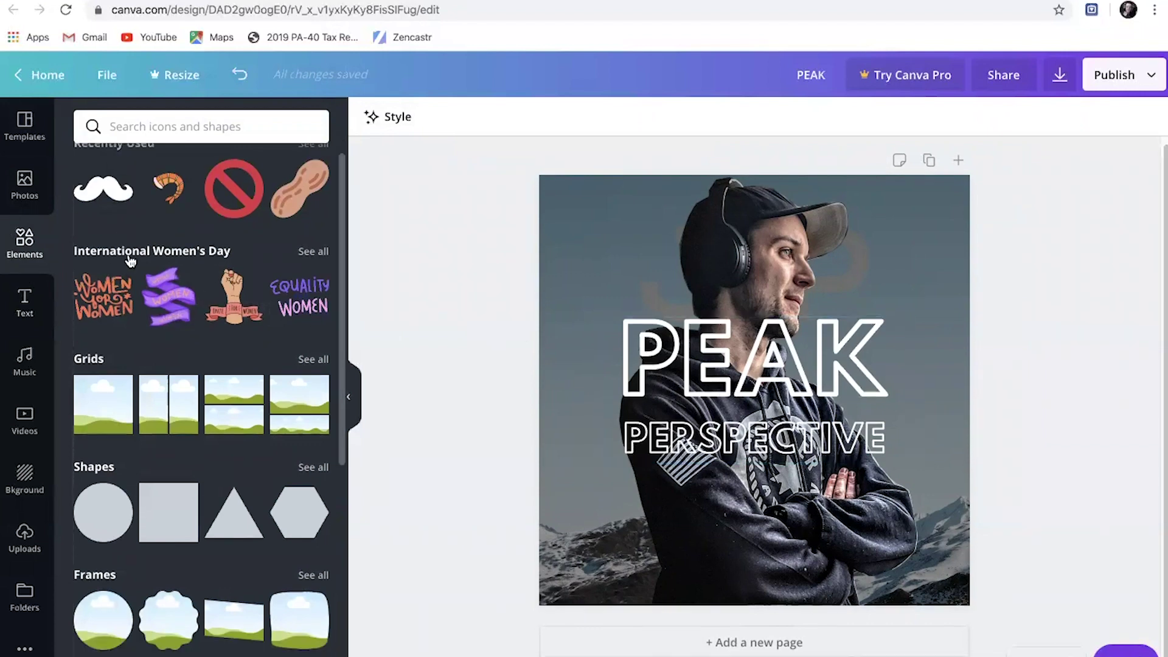
scroll(69, 216, up, 1)
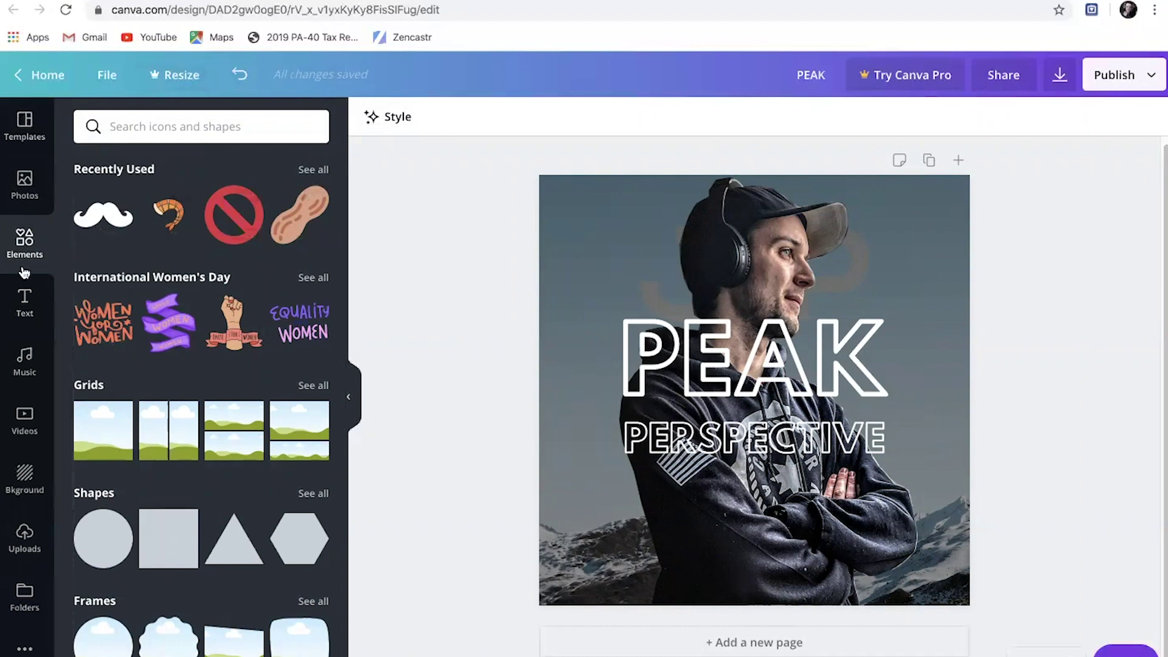
click(24, 303)
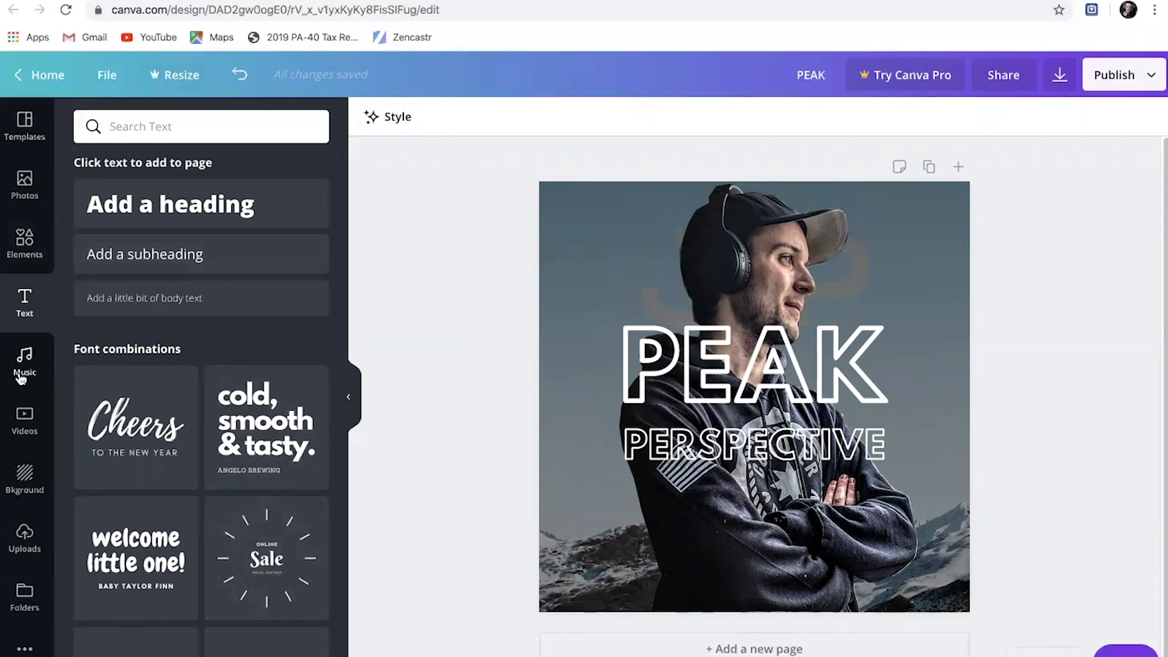
- Look through the stock videos and Text panel, then show the Music library's Epic, Travel and Trap tracks
click(24, 418)
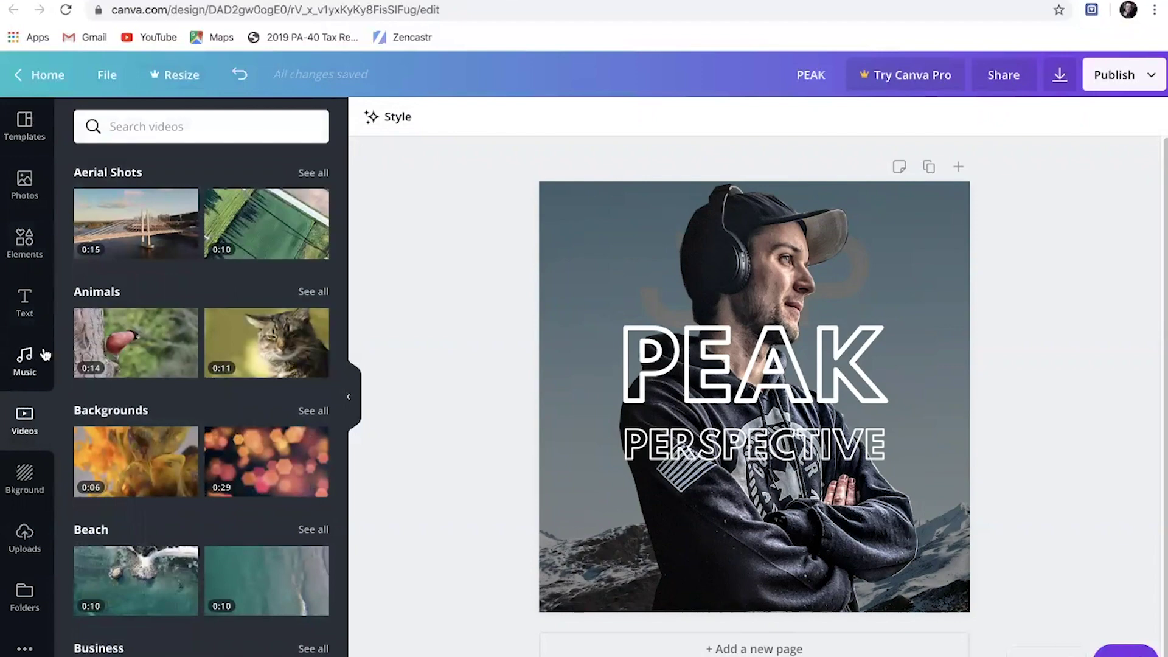
mouse_move(79, 359)
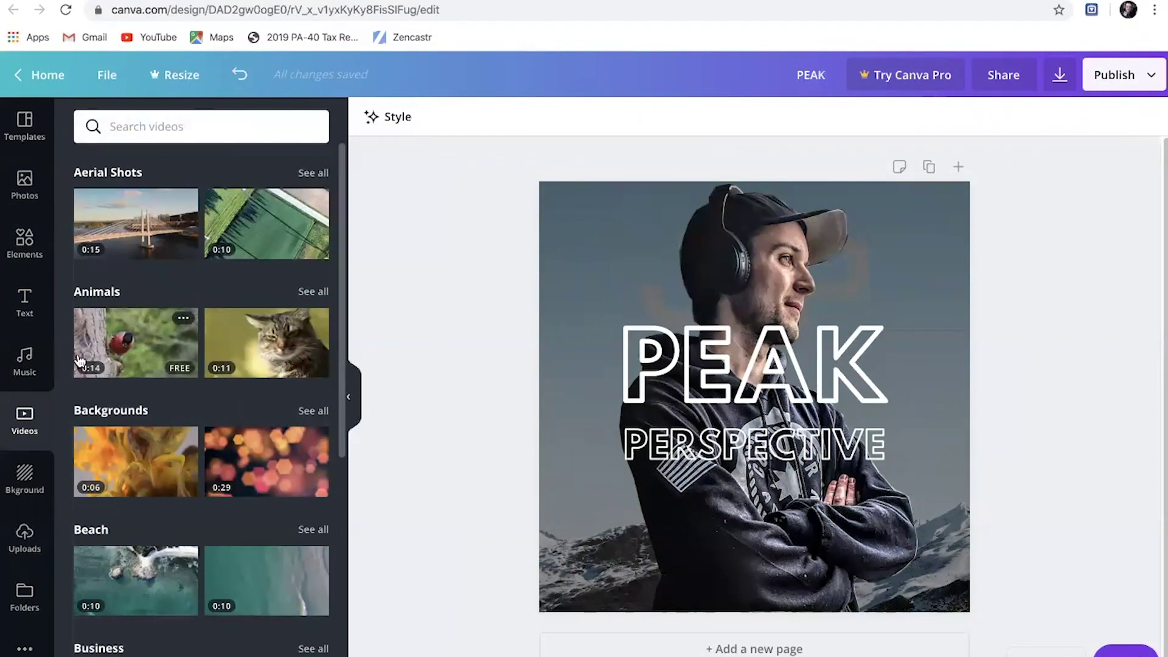
click(26, 304)
click(25, 362)
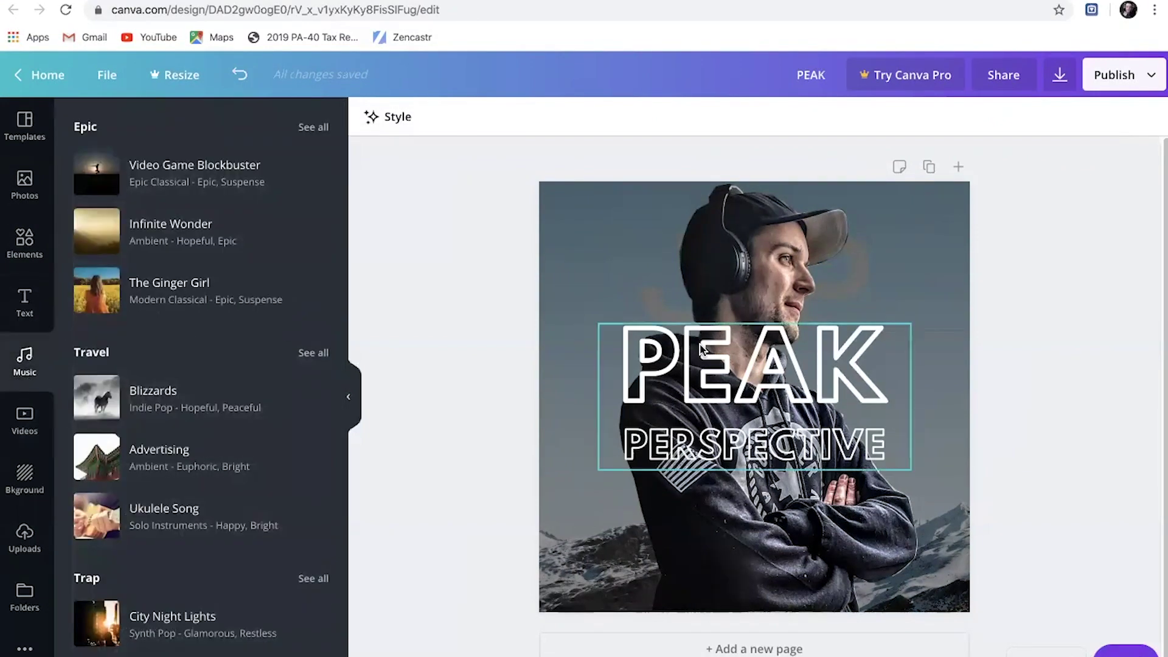